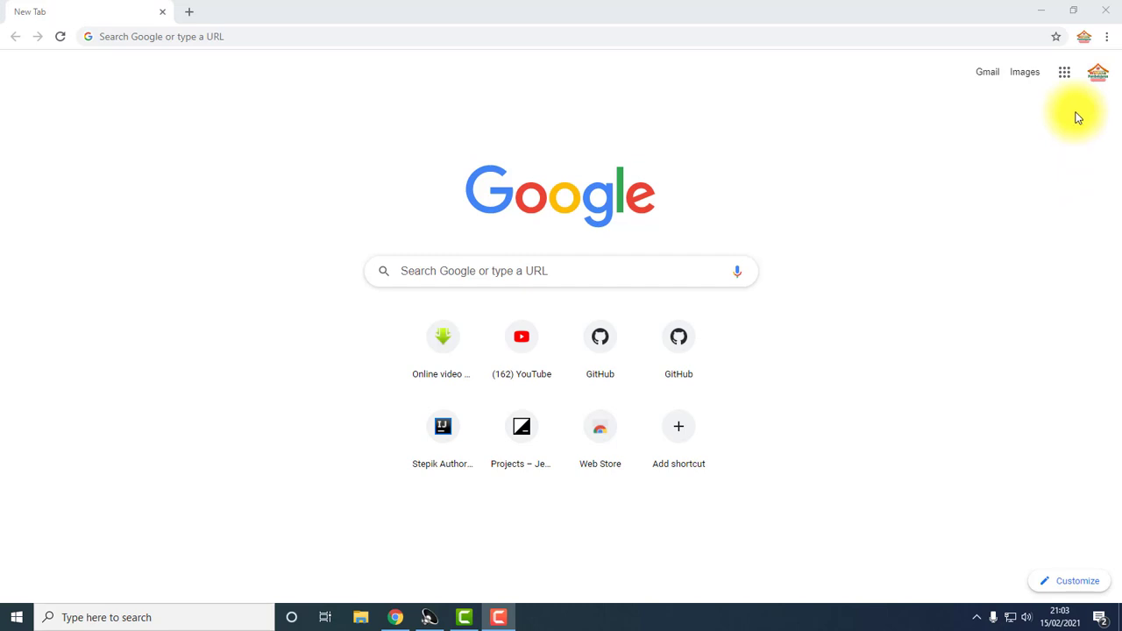
Step: Go to Google Drive from the apps grid and create a new blank Google spreadsheet
click(1064, 79)
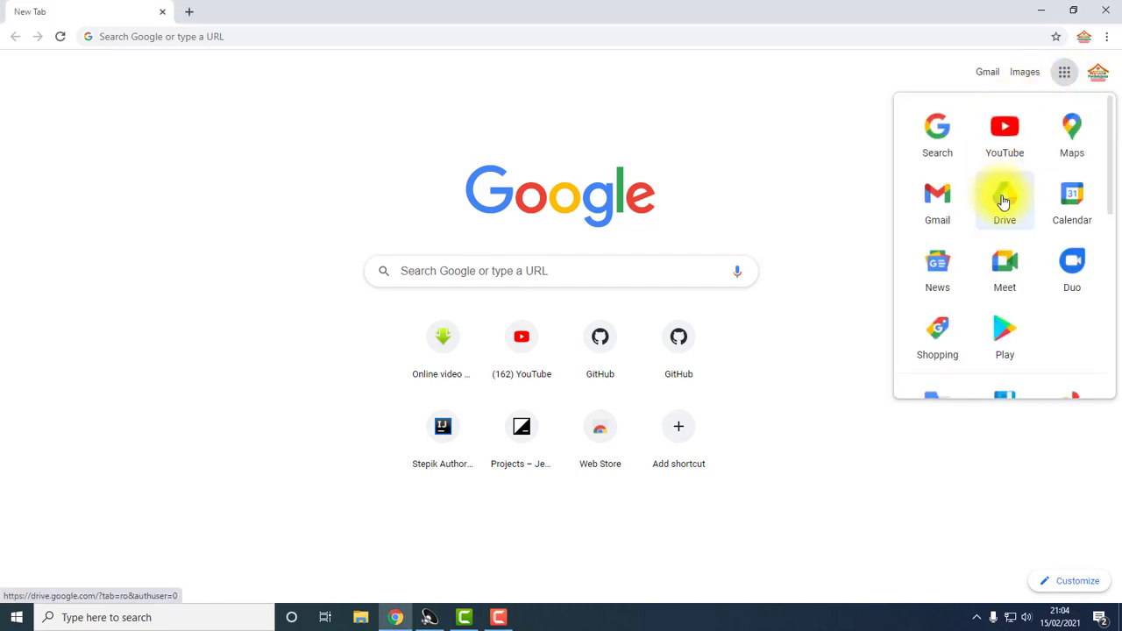
click(1004, 201)
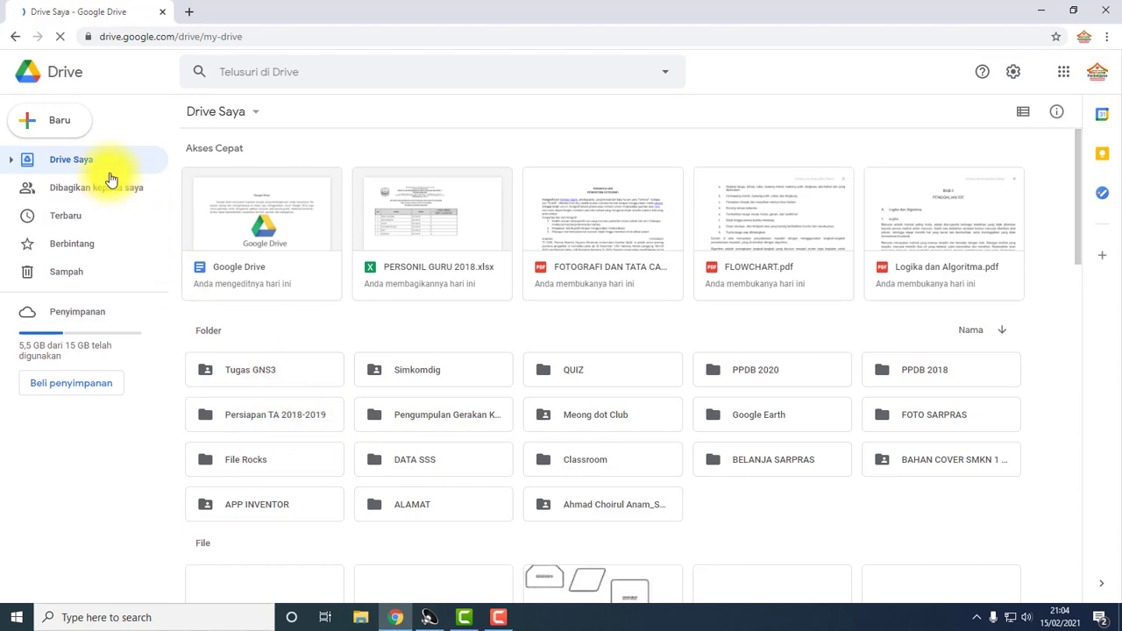
click(36, 131)
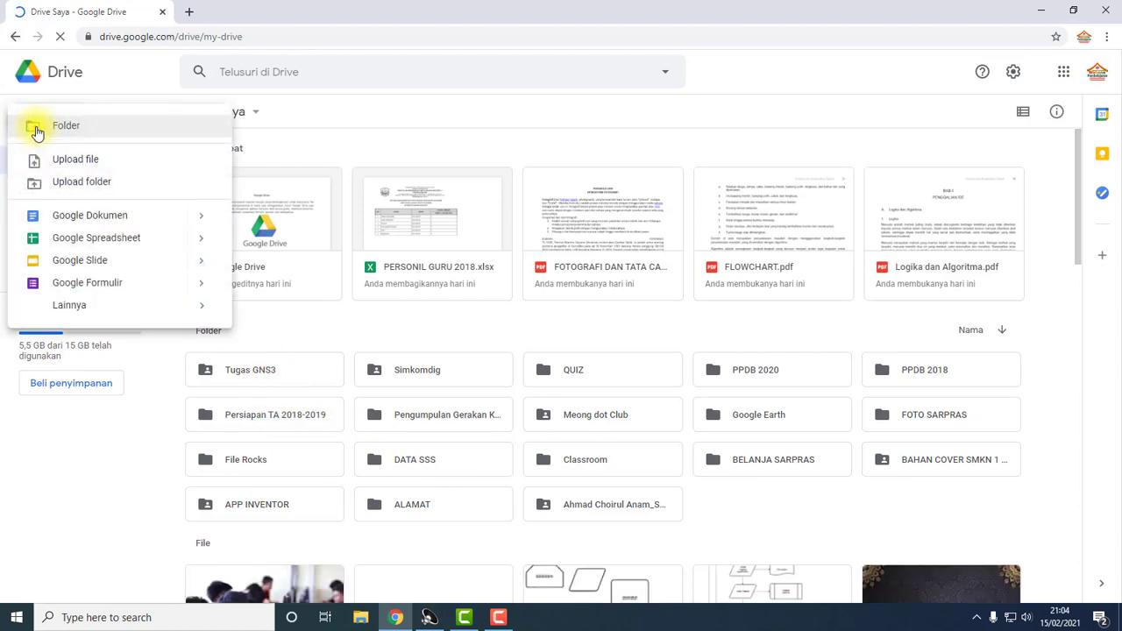
click(96, 237)
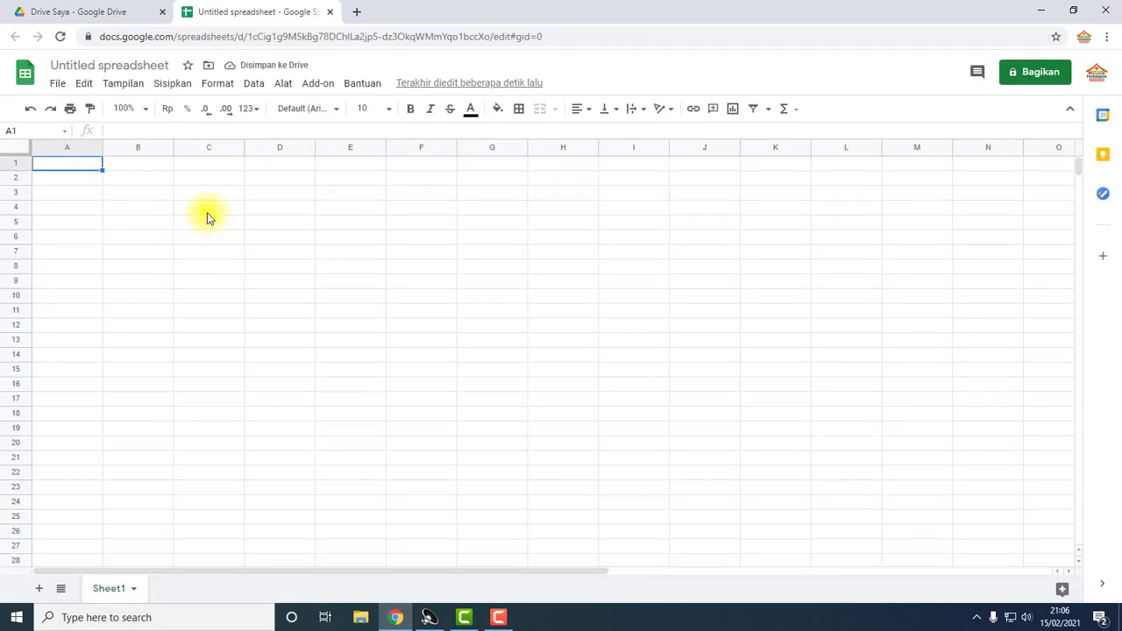
Step: Enter the two-line title 'DAFTAR NILAI' / 'TA PELAJARAN SIMULASI DIGITAL KELAS X' in A1
text(DAF)
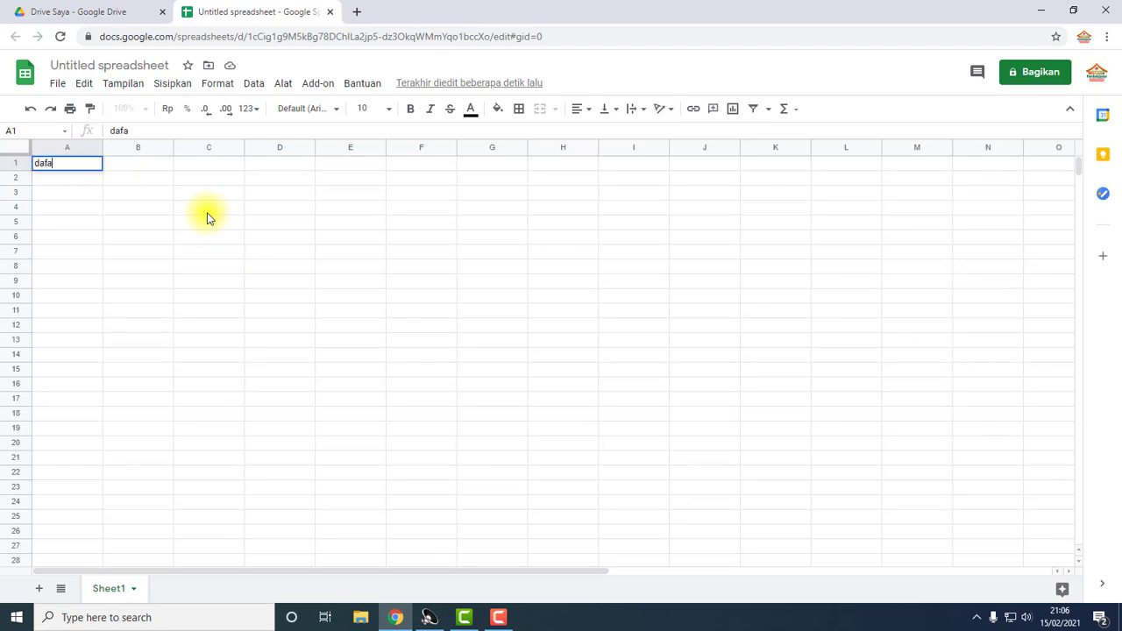
text(TAR NILAI)
key(ctrl+Return)
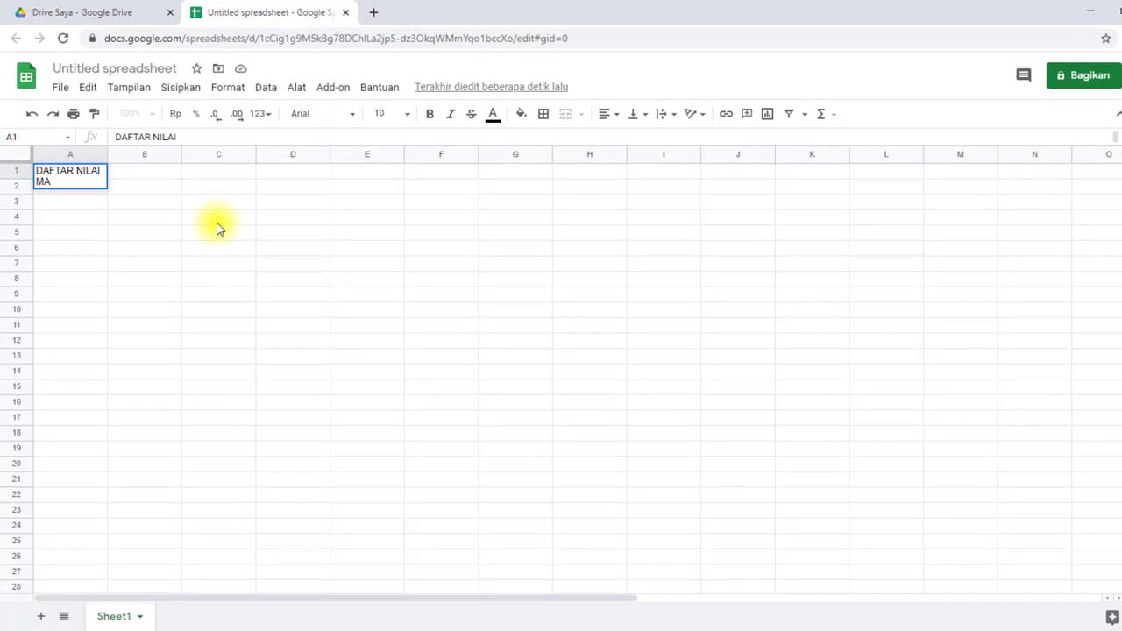
text(TA PELAJARAN SIMULASI DIGITAL KELAS X)
key(Return)
Step: Type the headers No, Nama Siswa and Nilai in row 2, plus the first student's name
text(No)
key(Tab)
text(Nama)
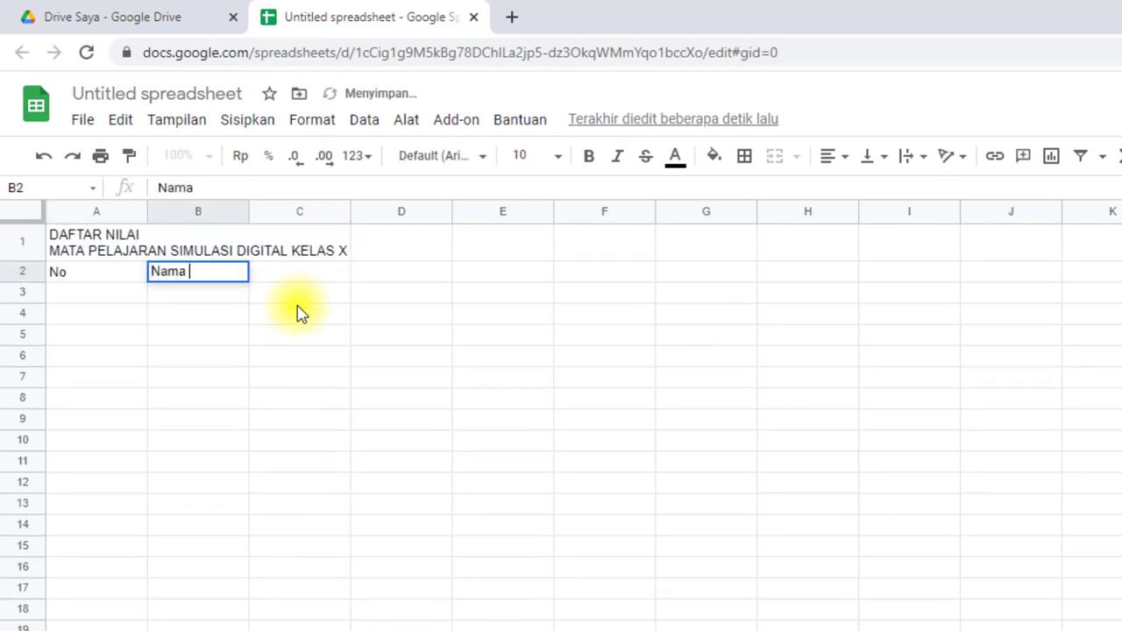
text( Siswa)
key(Tab)
text(Nilai)
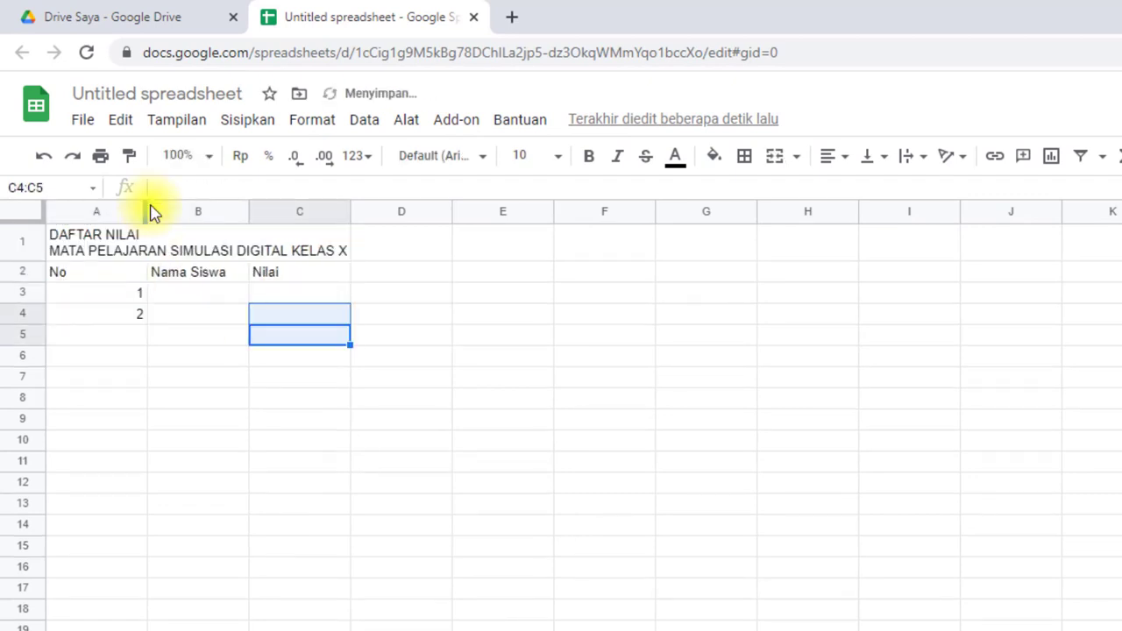
text( Safaat)
key(Return)
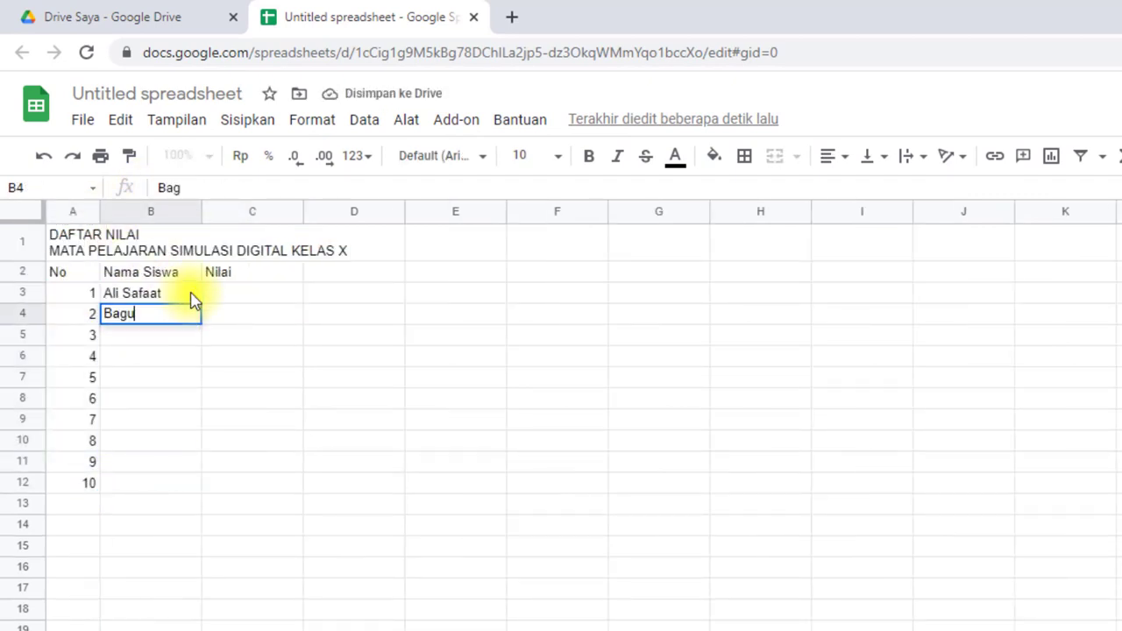
Step: Enter the remaining student names down column B
key(Return)
key(Return)
key(Return)
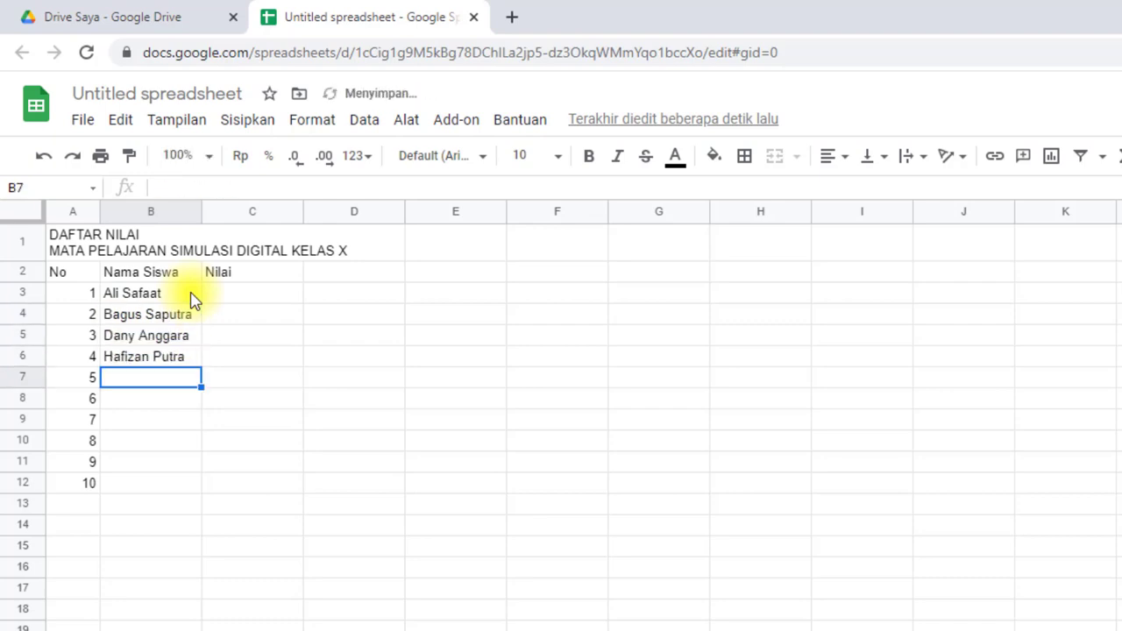
key(Return)
text(Nazirin)
key(Return)
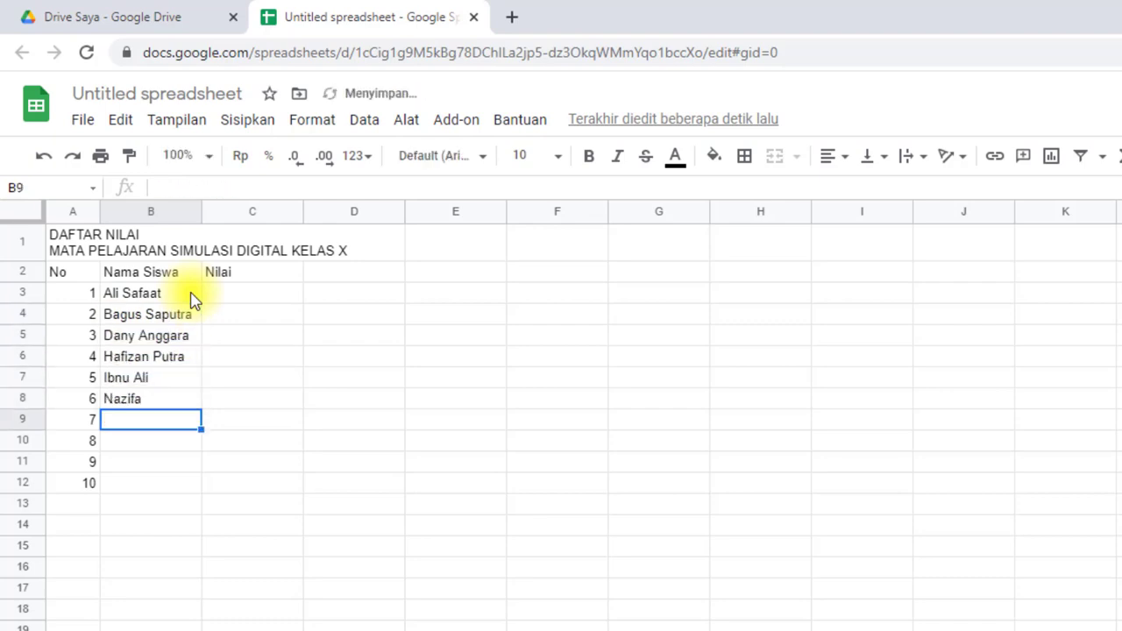
key(Return)
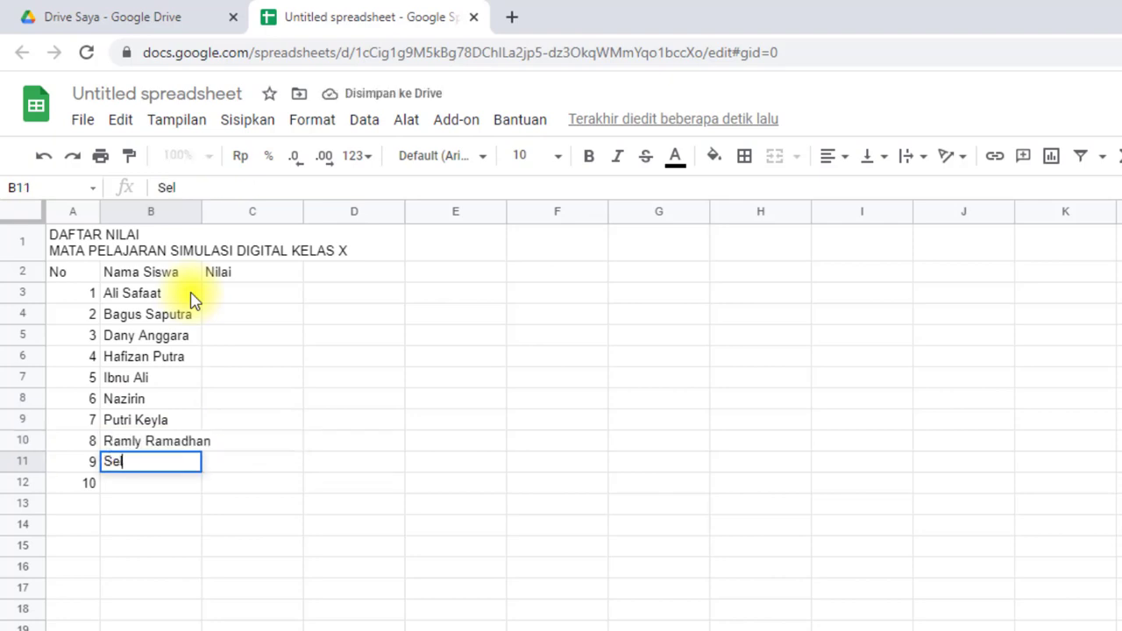
Step: Widen column B and enter scores 80, 85, 80, 90, 75, 70, 80, 85, 90, 80 from C3
drag(199, 211, 222, 211)
click(275, 289)
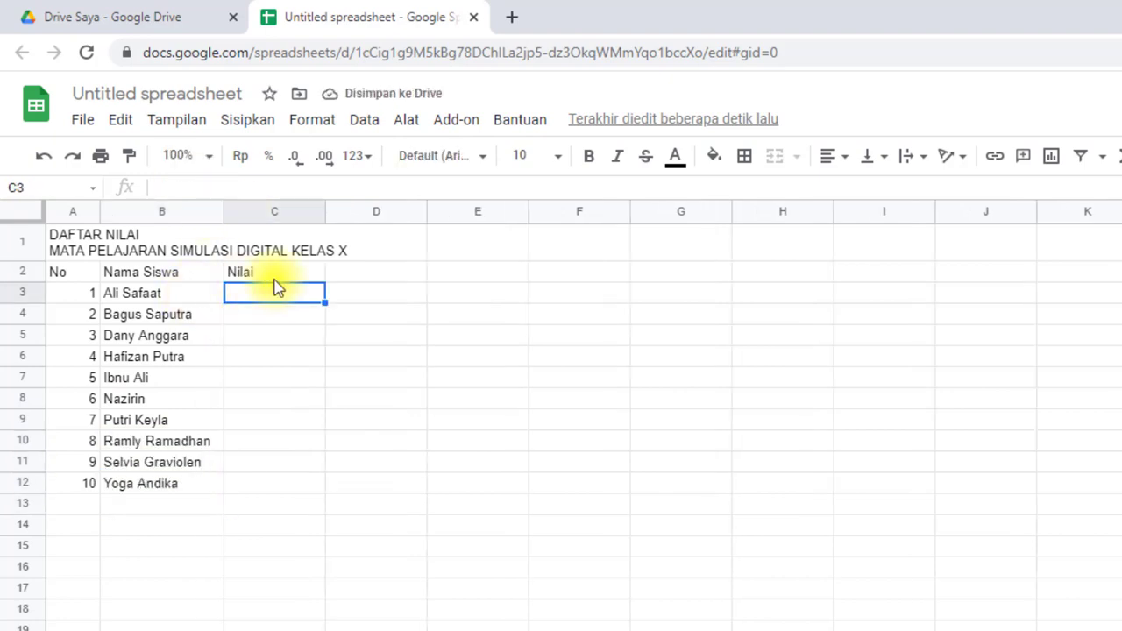
text(80 85 80 90 75 70 80 85 90 )
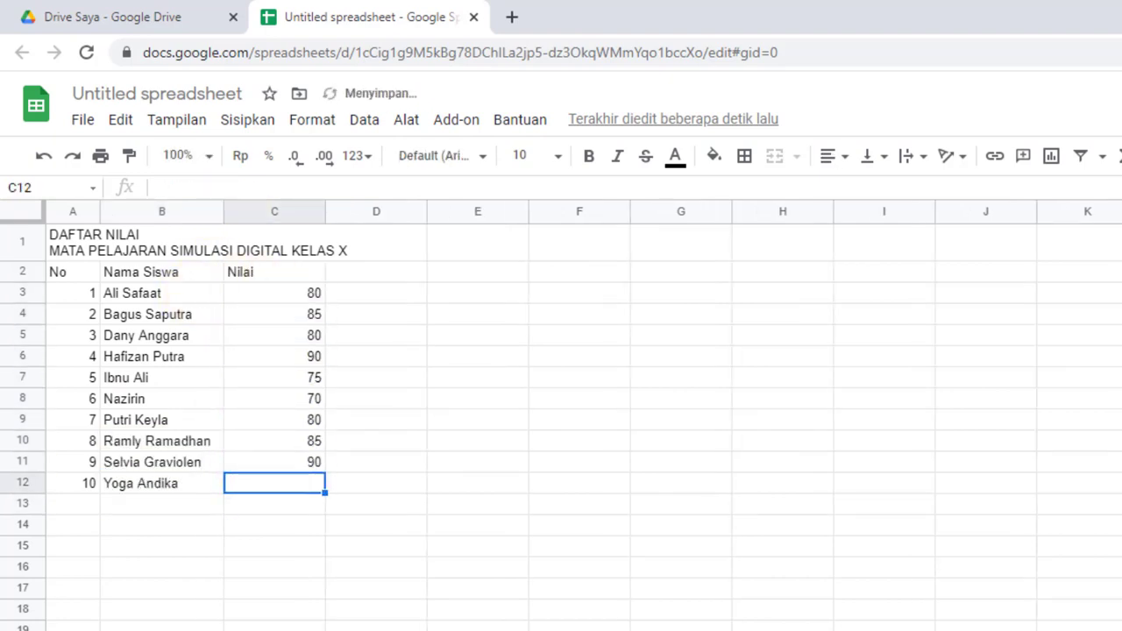
text(80)
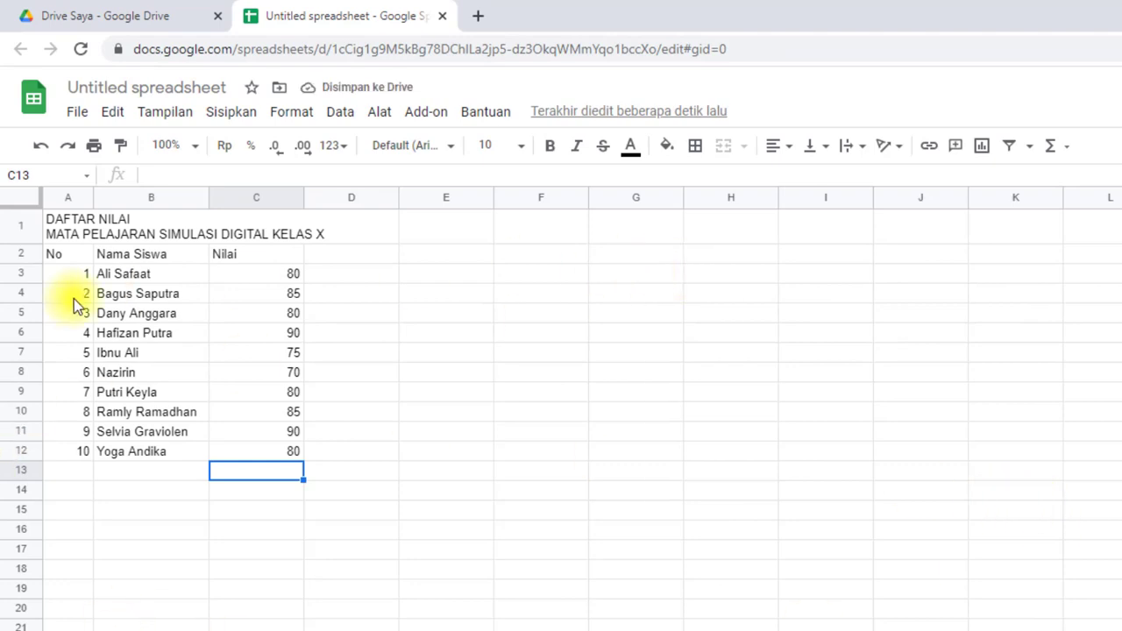
Step: Merge the title cells A1:D1, centre the two-line title horizontally and make it bold
click(69, 227)
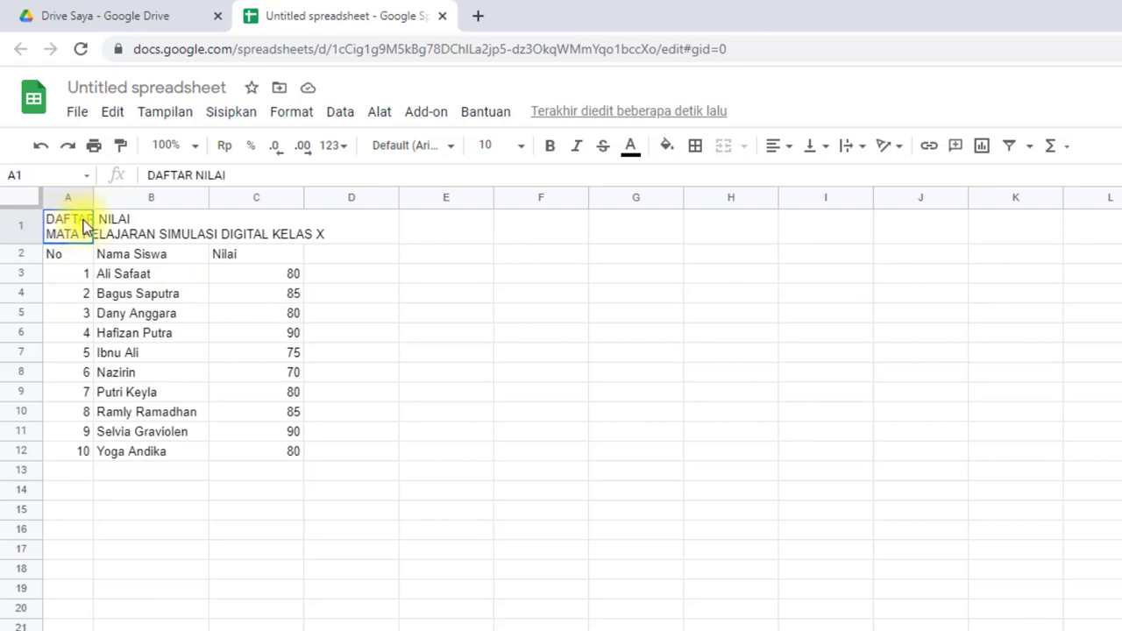
drag(83, 220, 368, 230)
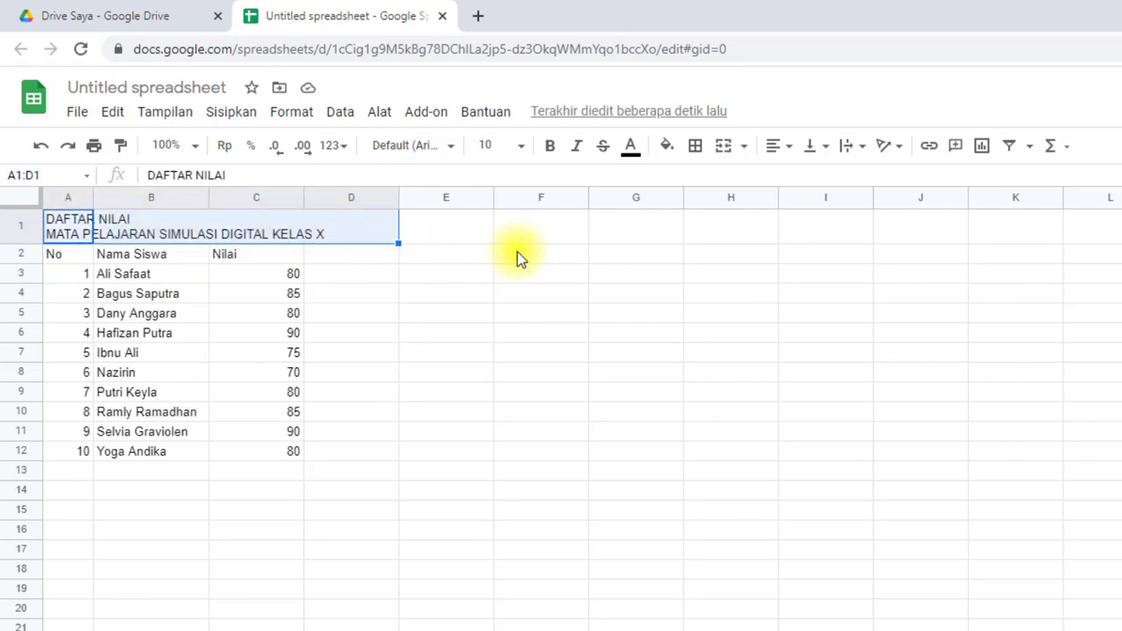
click(725, 156)
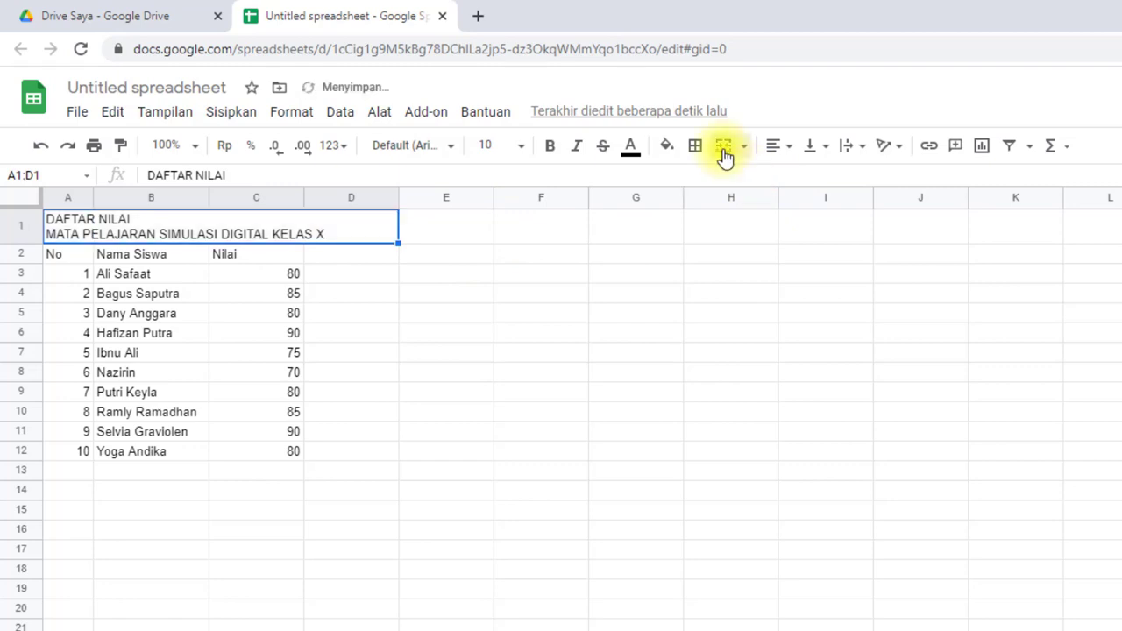
click(789, 164)
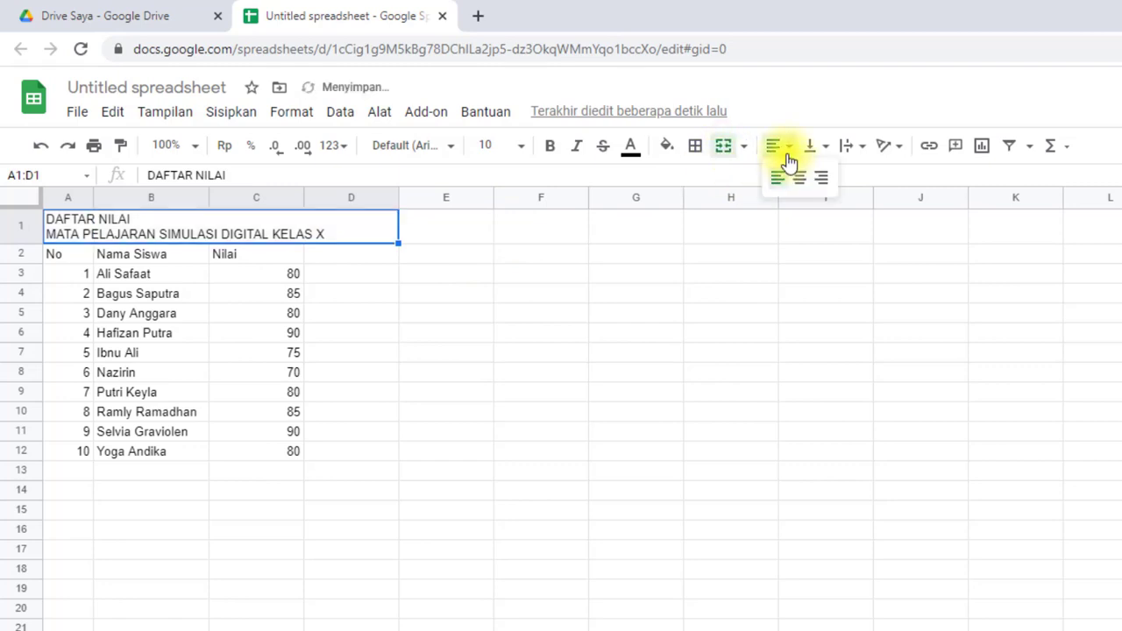
click(798, 181)
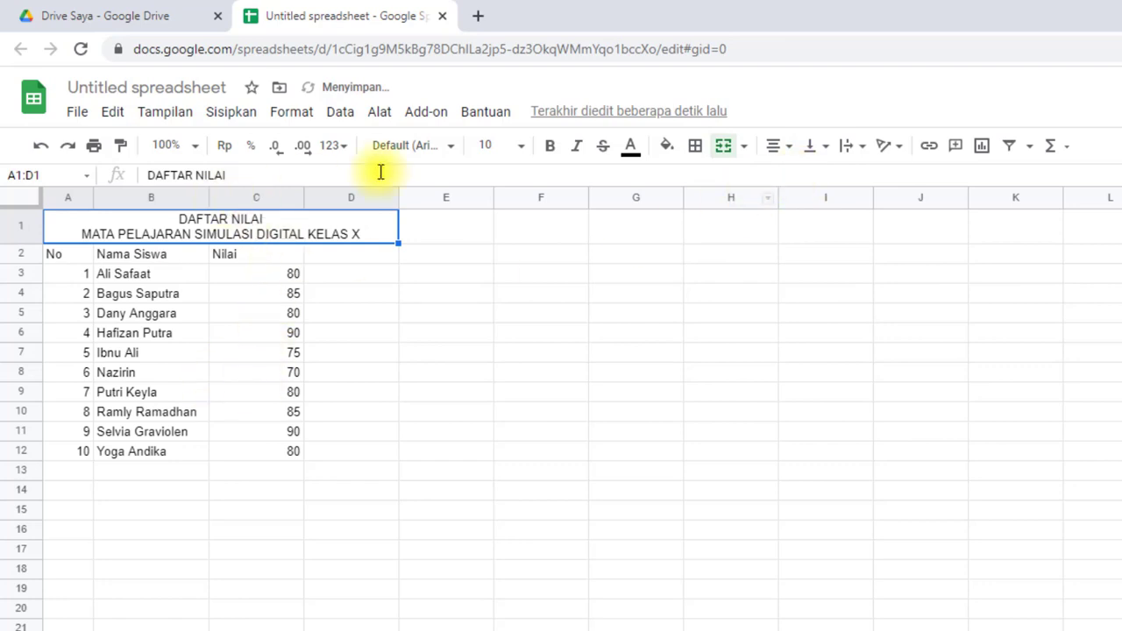
click(550, 145)
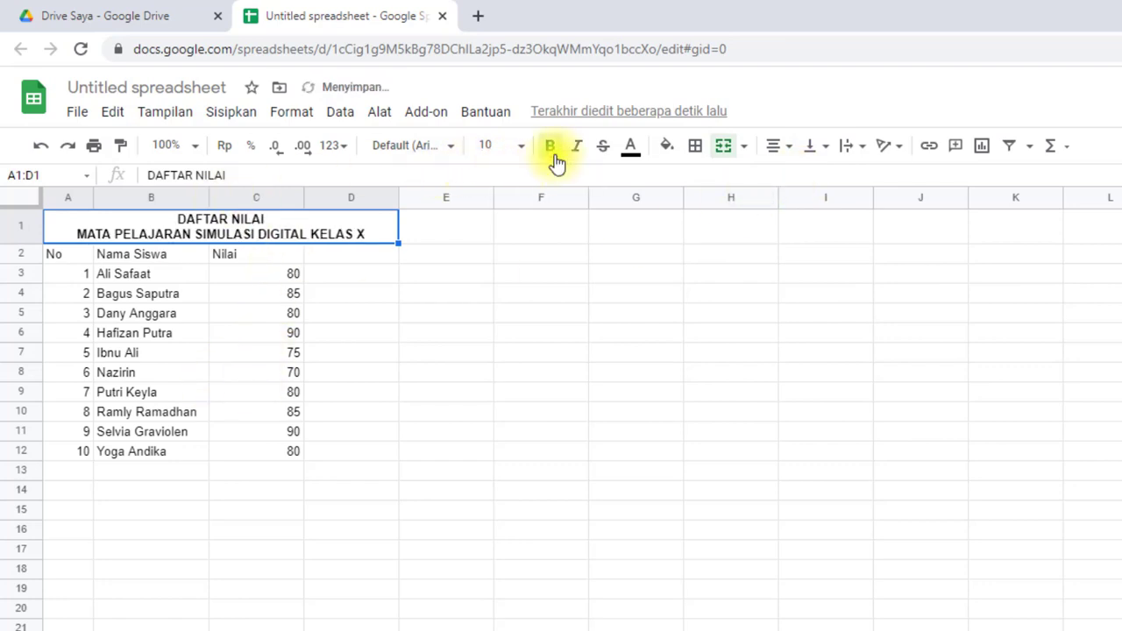
drag(284, 330, 283, 316)
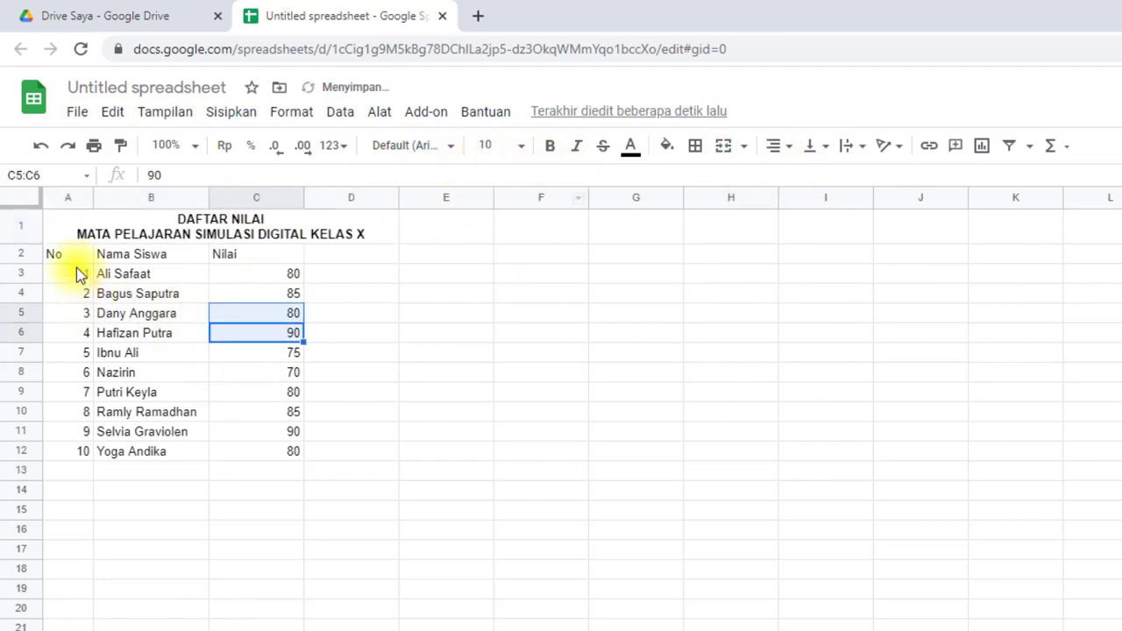
click(79, 258)
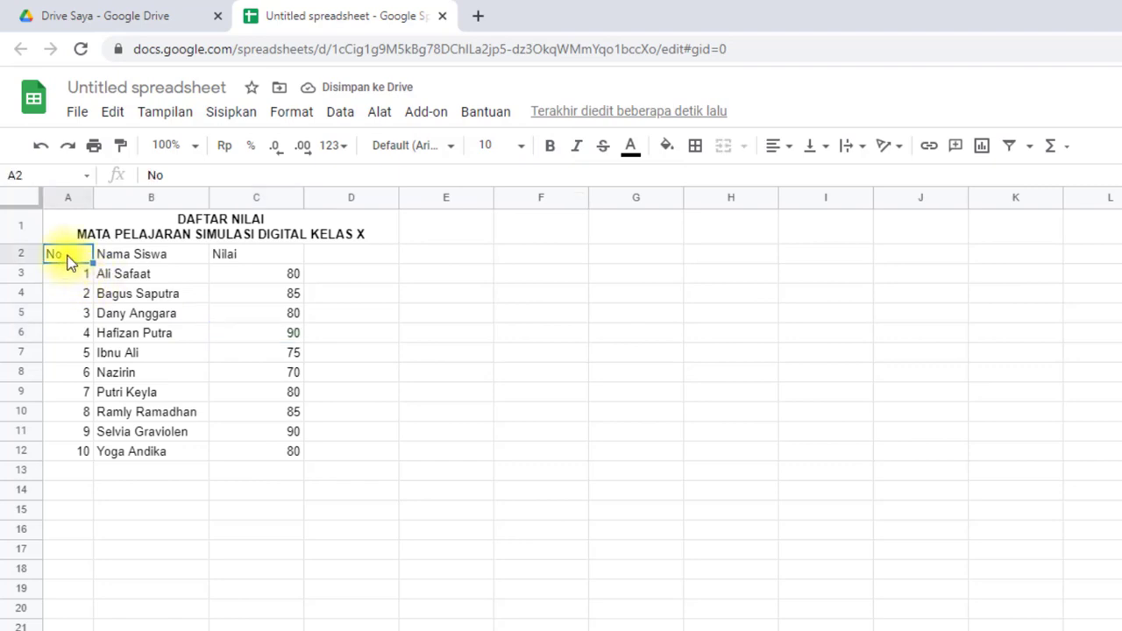
Step: Apply all borders to the table range A2:C12
drag(68, 262, 269, 462)
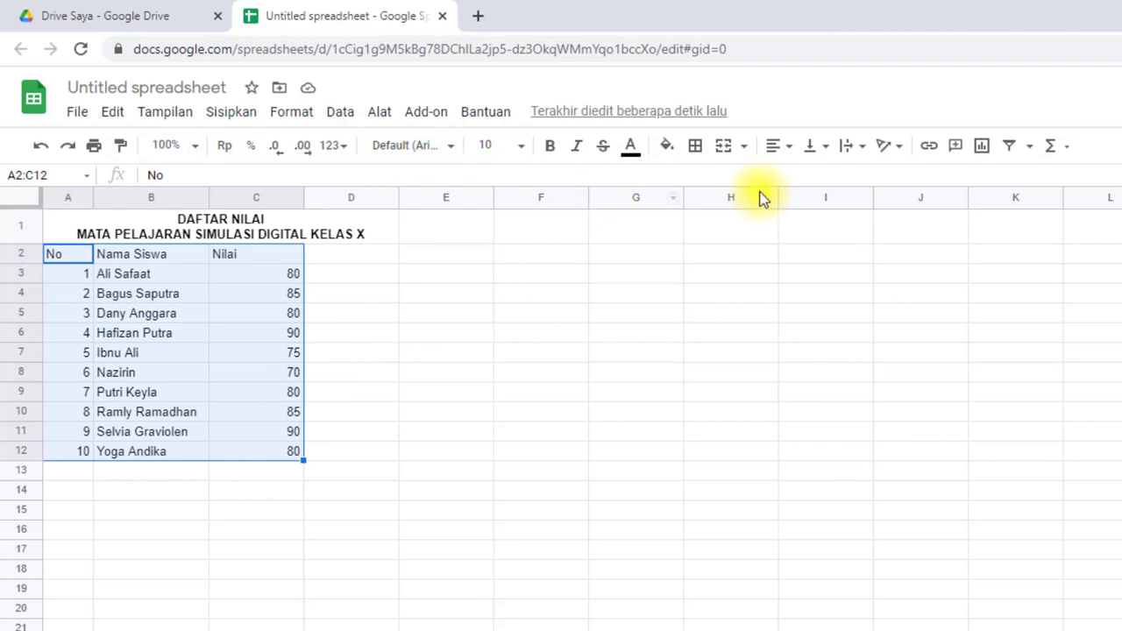
click(696, 151)
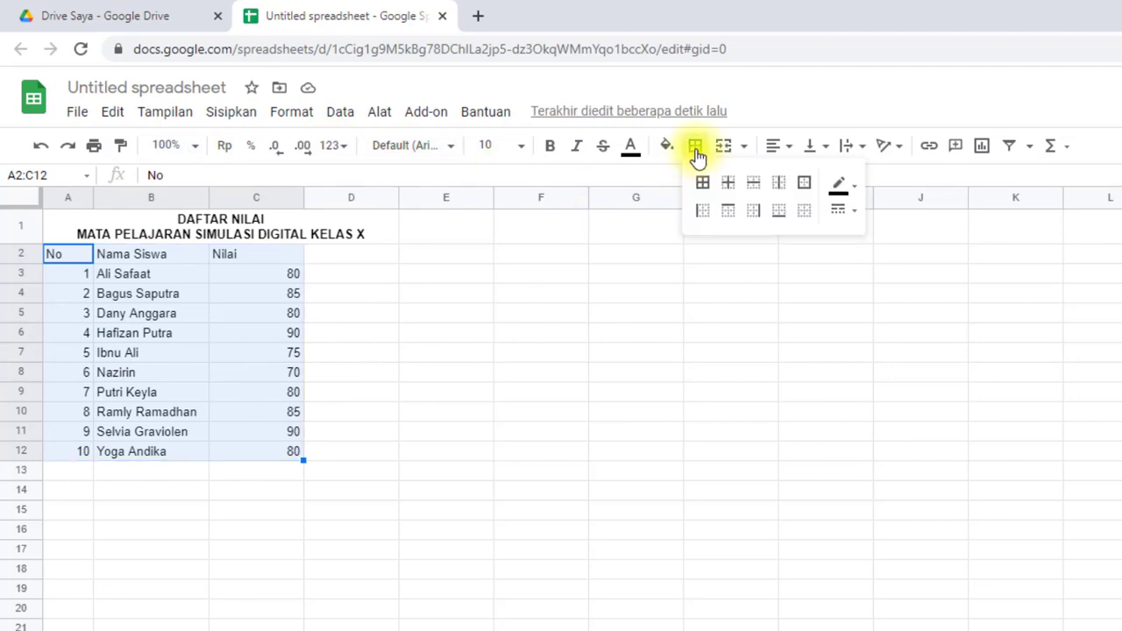
click(702, 183)
click(415, 291)
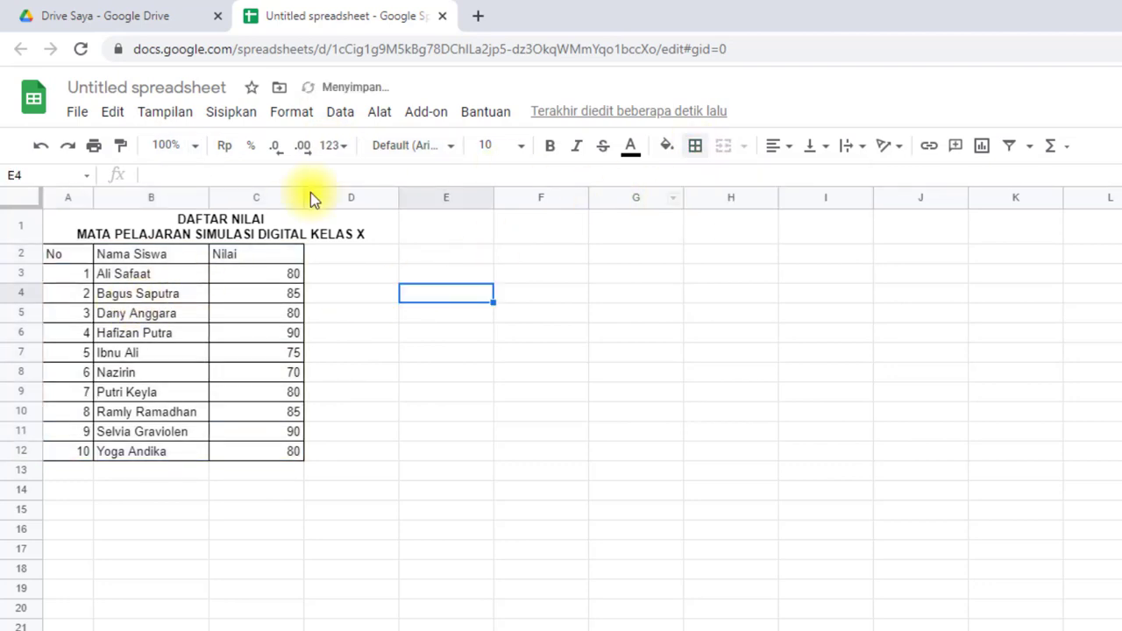
Step: Add the header Keterangan in D2 and put all borders on D2:D12
click(368, 229)
click(352, 258)
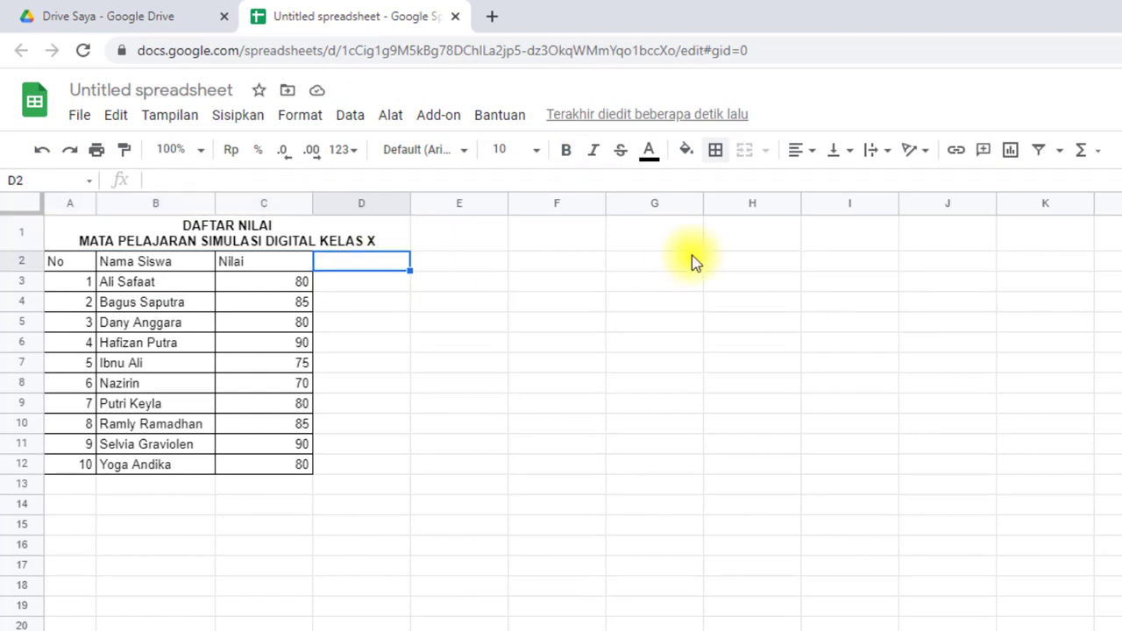
text(Keterangan)
key(Return)
click(389, 267)
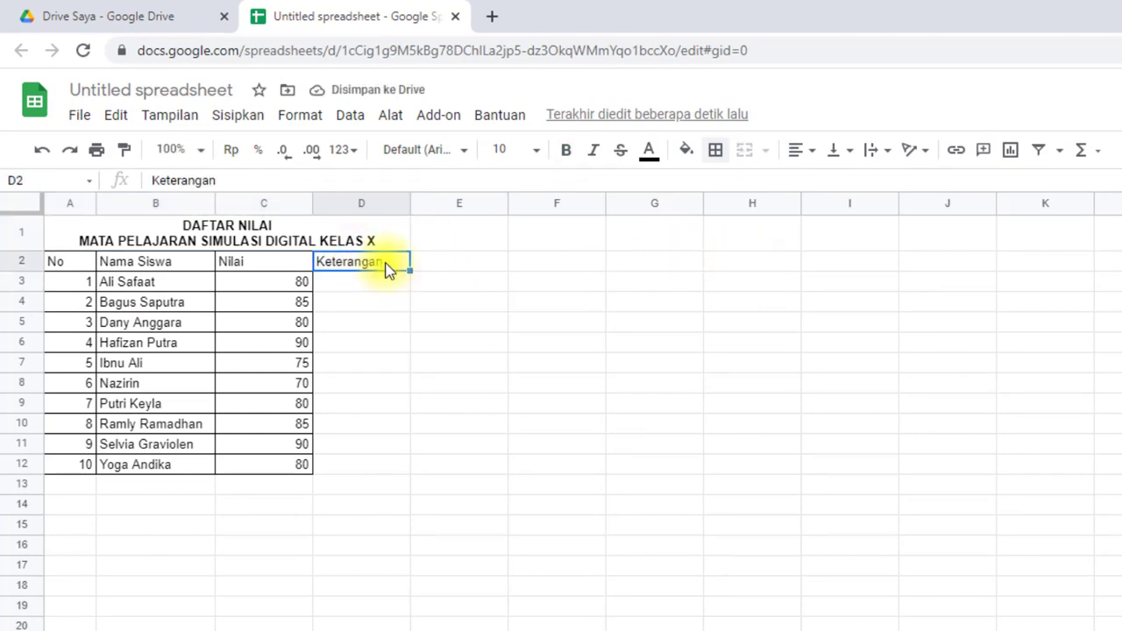
drag(388, 267, 400, 465)
click(715, 149)
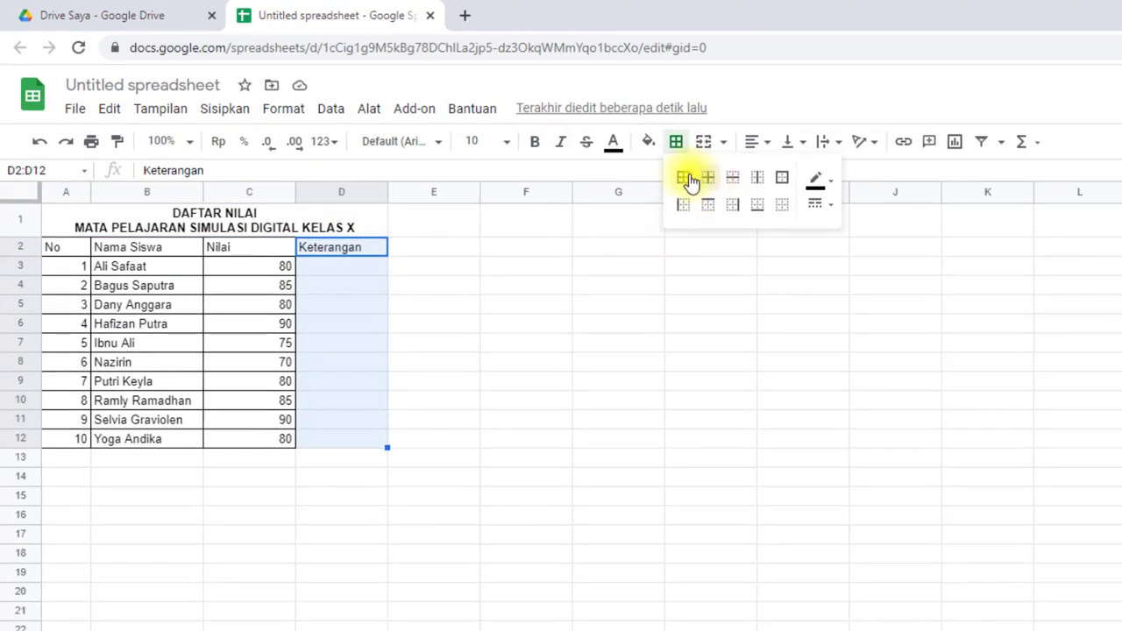
click(689, 179)
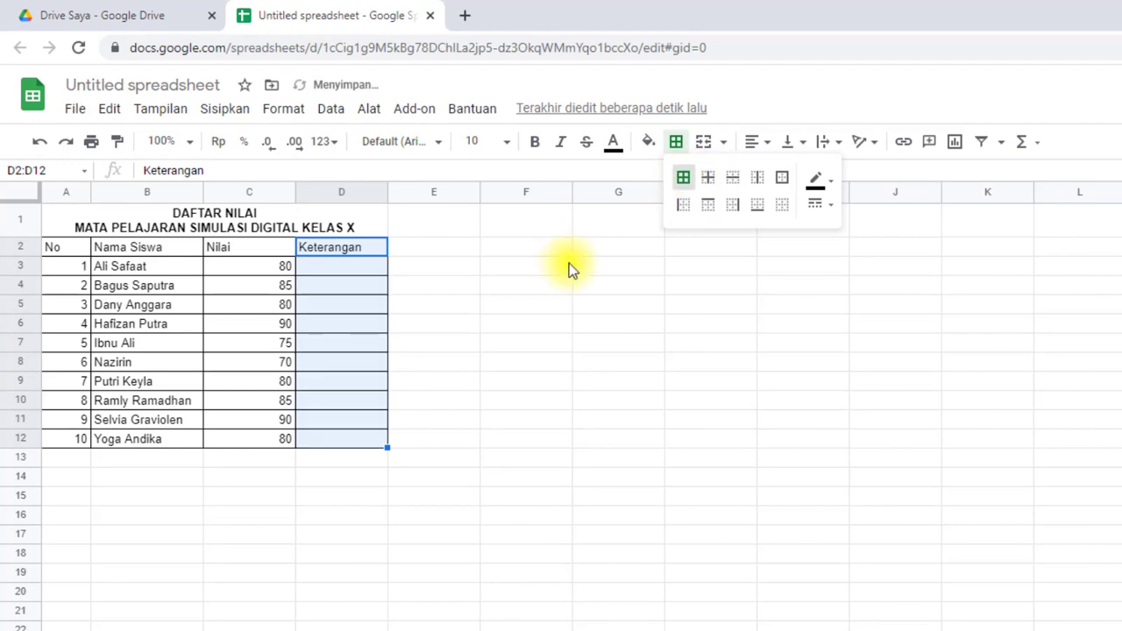
Step: Centre-align the header row 2 and the numbers 1–10 in A3:A12
click(21, 249)
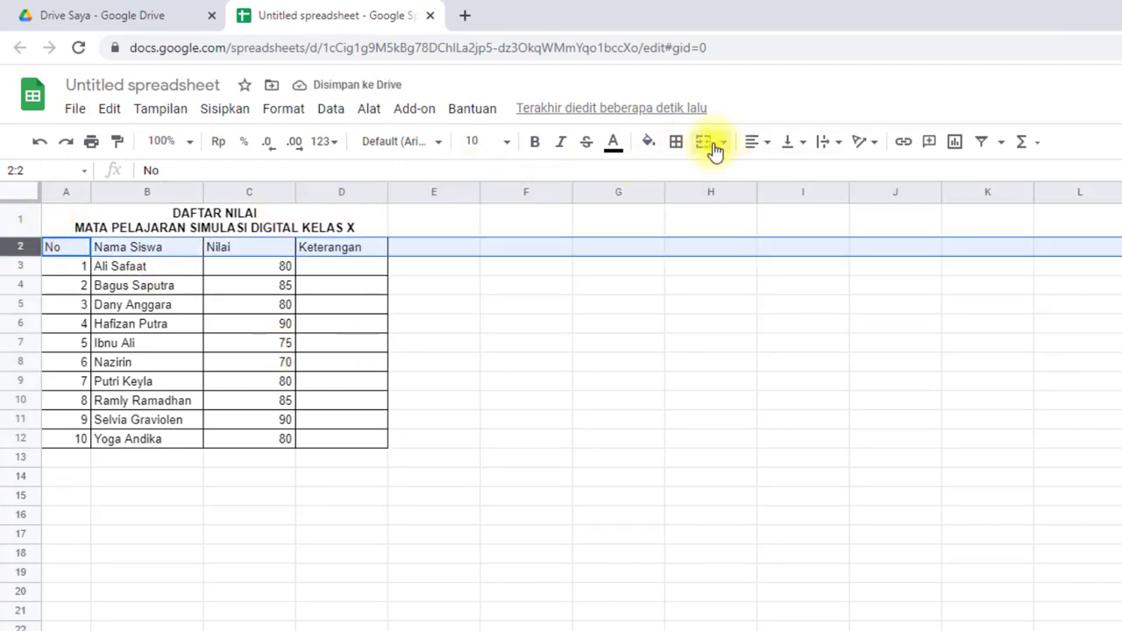
click(752, 143)
click(779, 179)
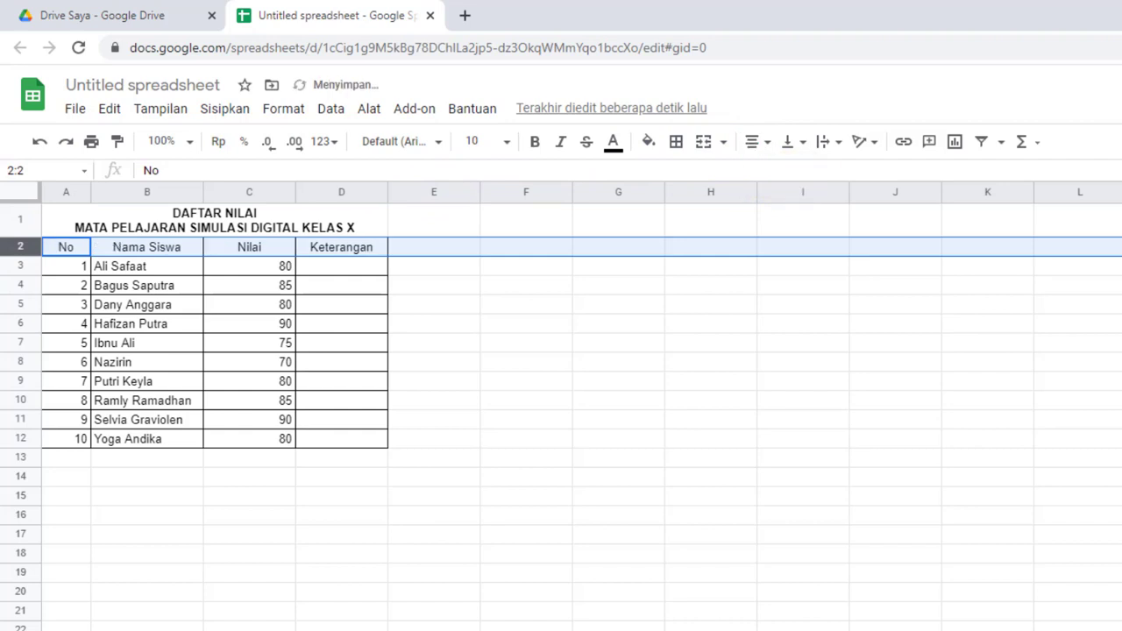
click(587, 442)
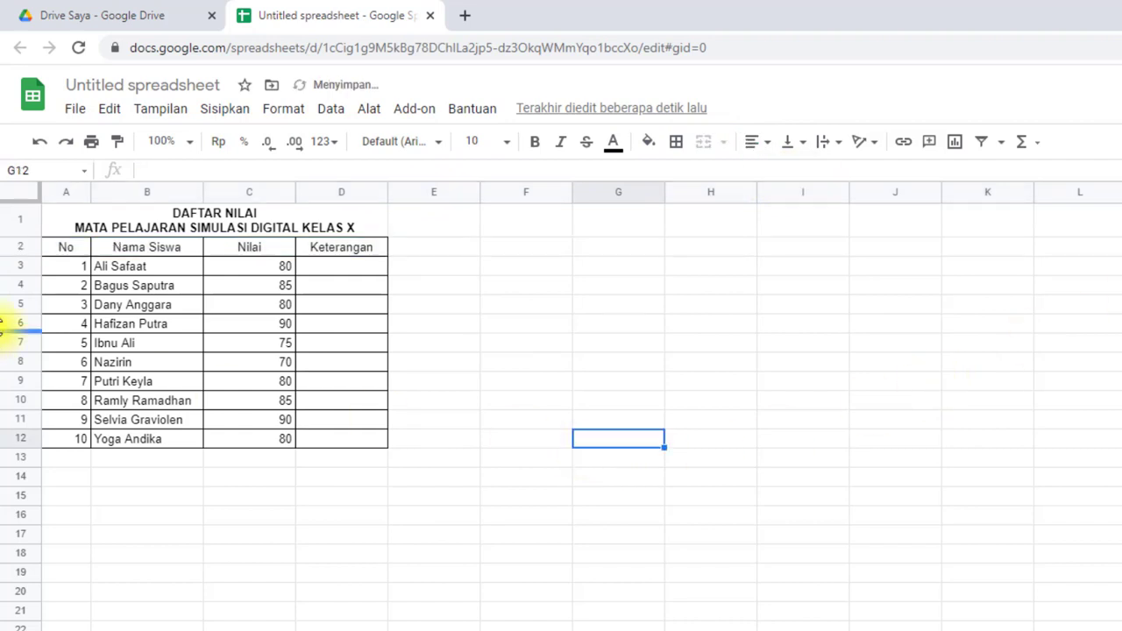
click(58, 261)
click(58, 249)
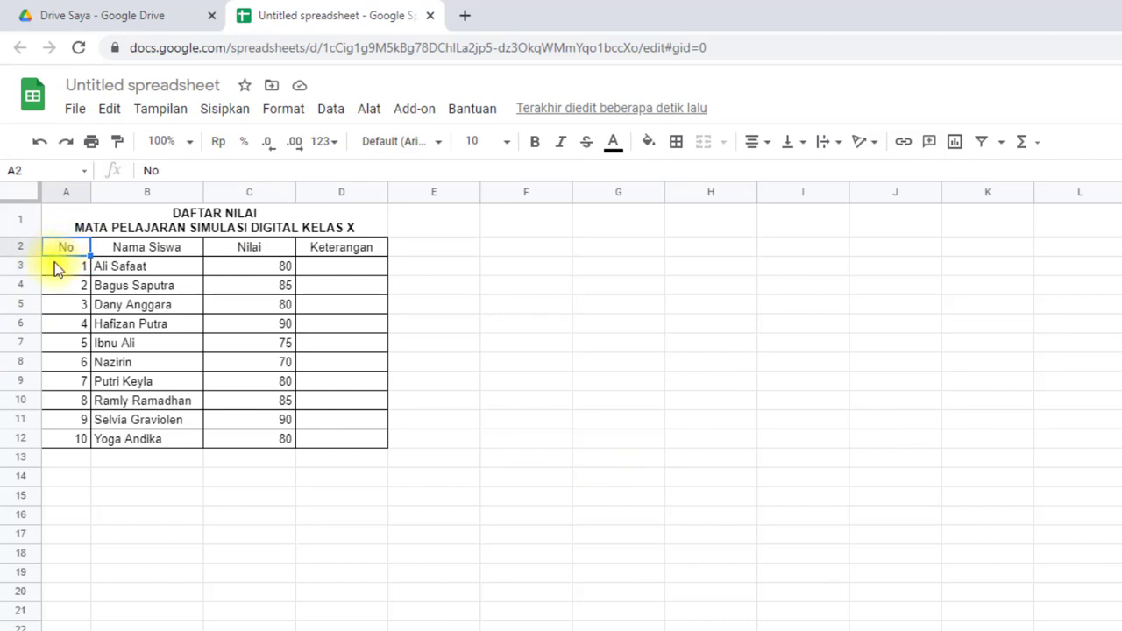
drag(54, 266, 58, 439)
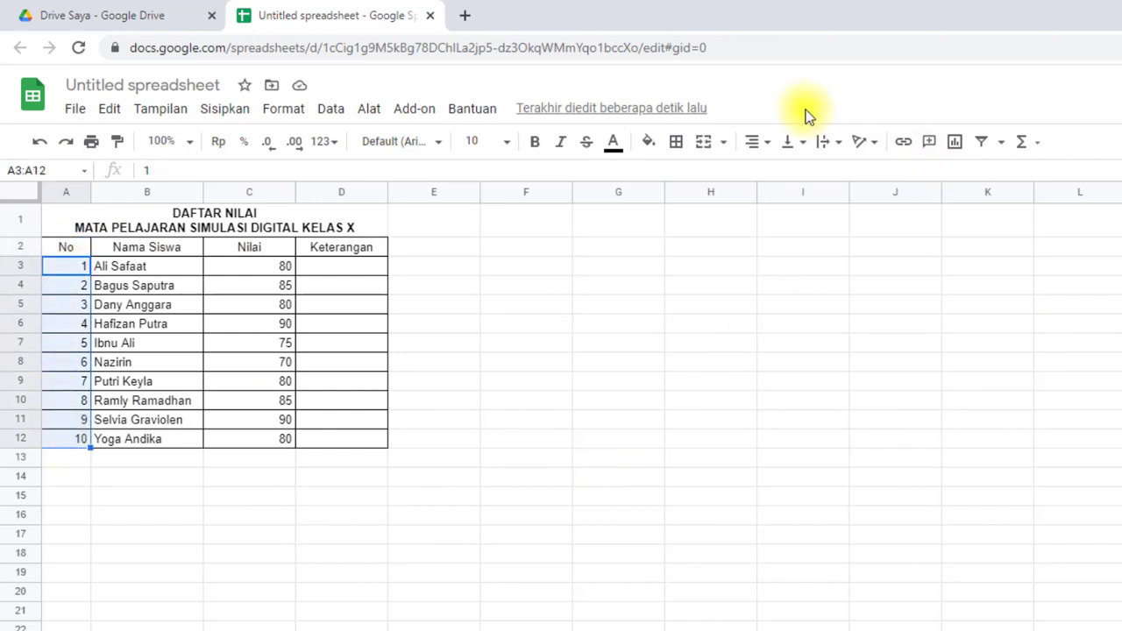
click(755, 143)
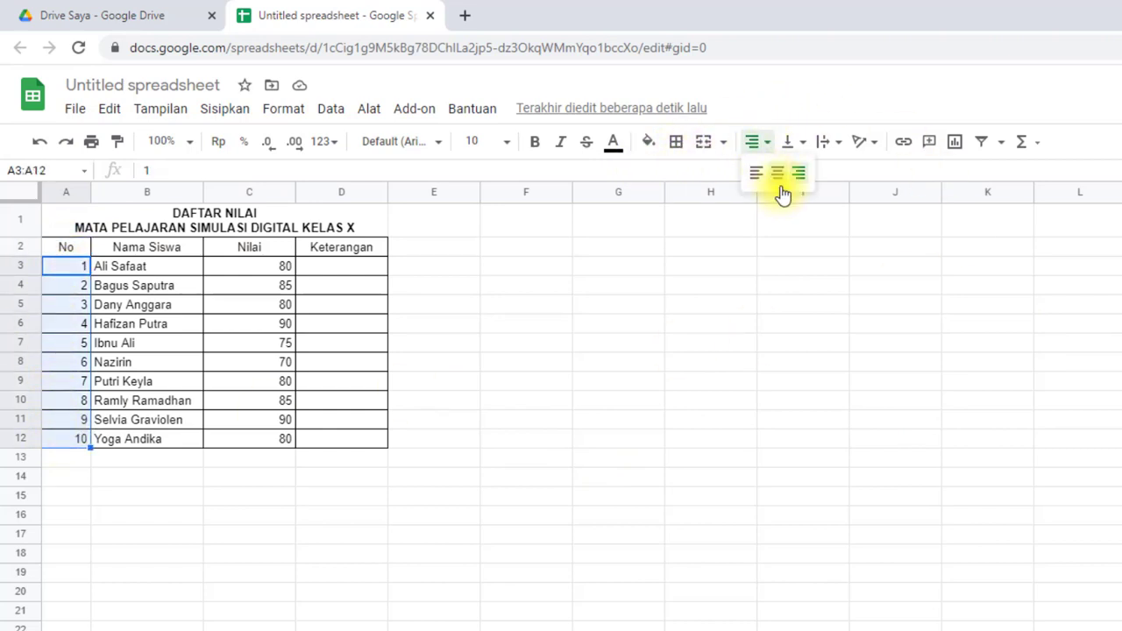
click(778, 174)
click(495, 303)
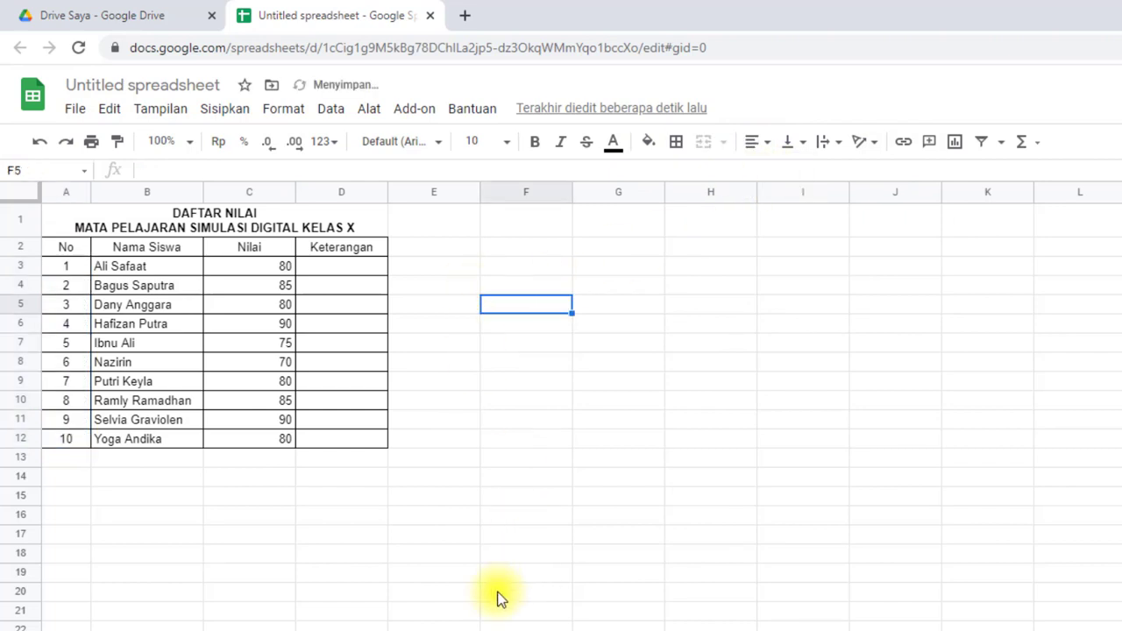
click(85, 461)
Step: Enter the labels Jumlah Total, Nilai Tertinggi and Nilai Terendah in B13:B15
click(115, 457)
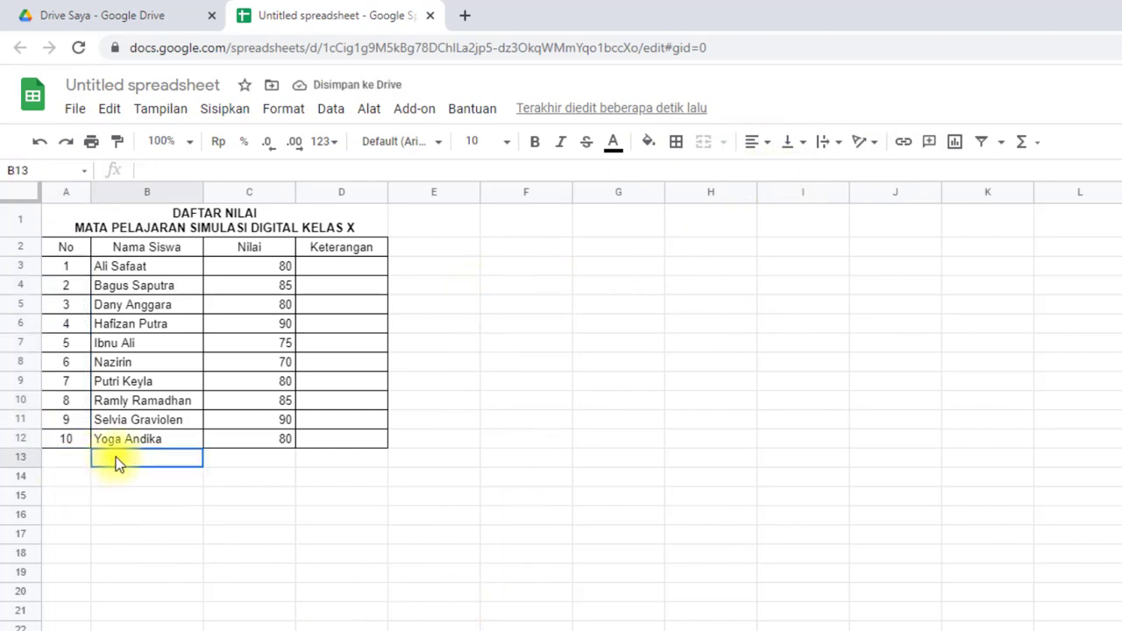
key(Return)
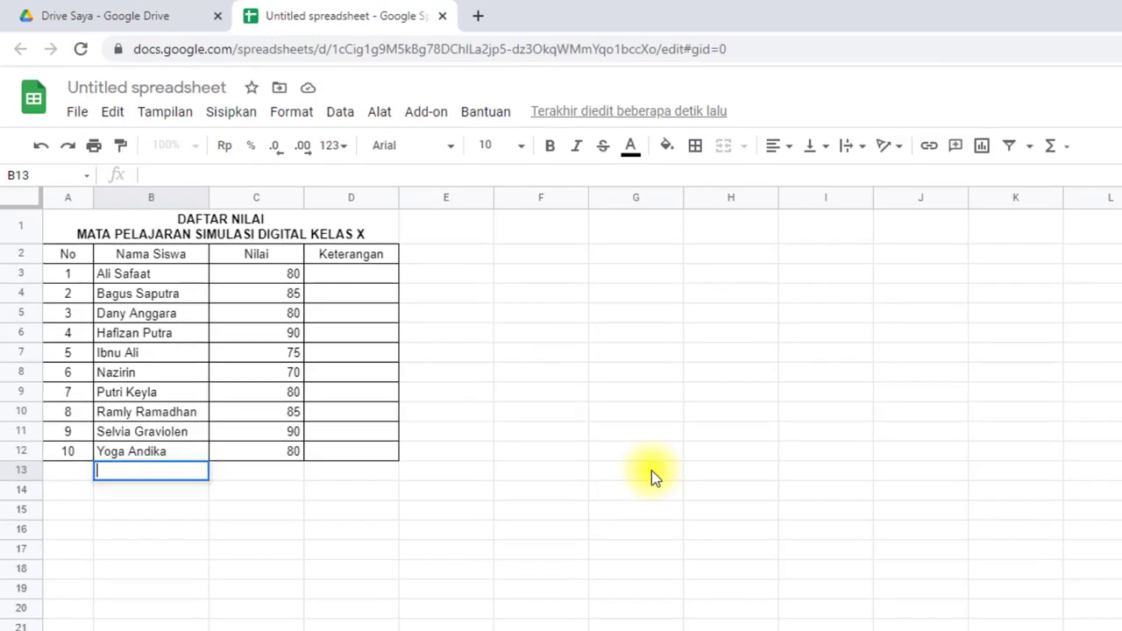
text(Jum)
text(lah Tota)
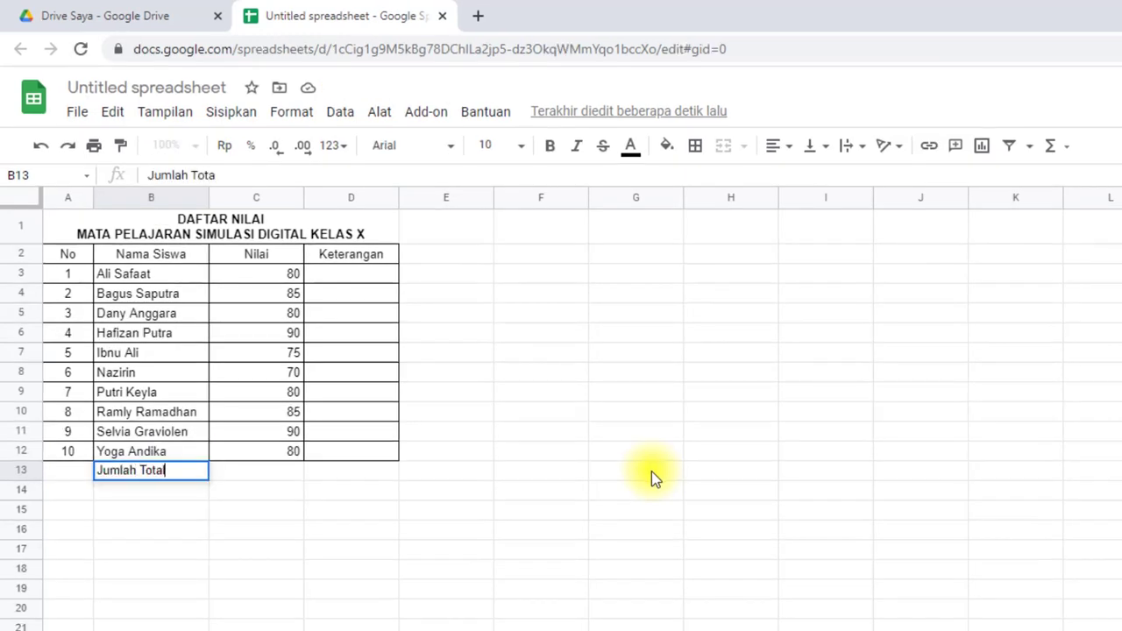
text(l)
key(Return)
text(Nilai Te)
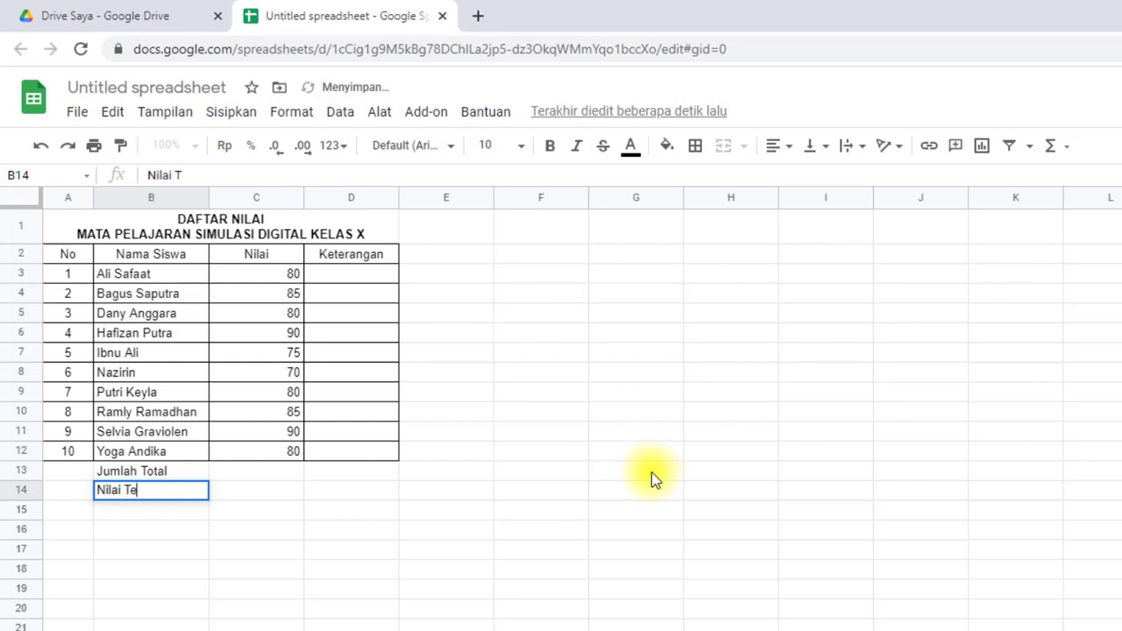
text(rtinggi)
key(Return)
text(Nila)
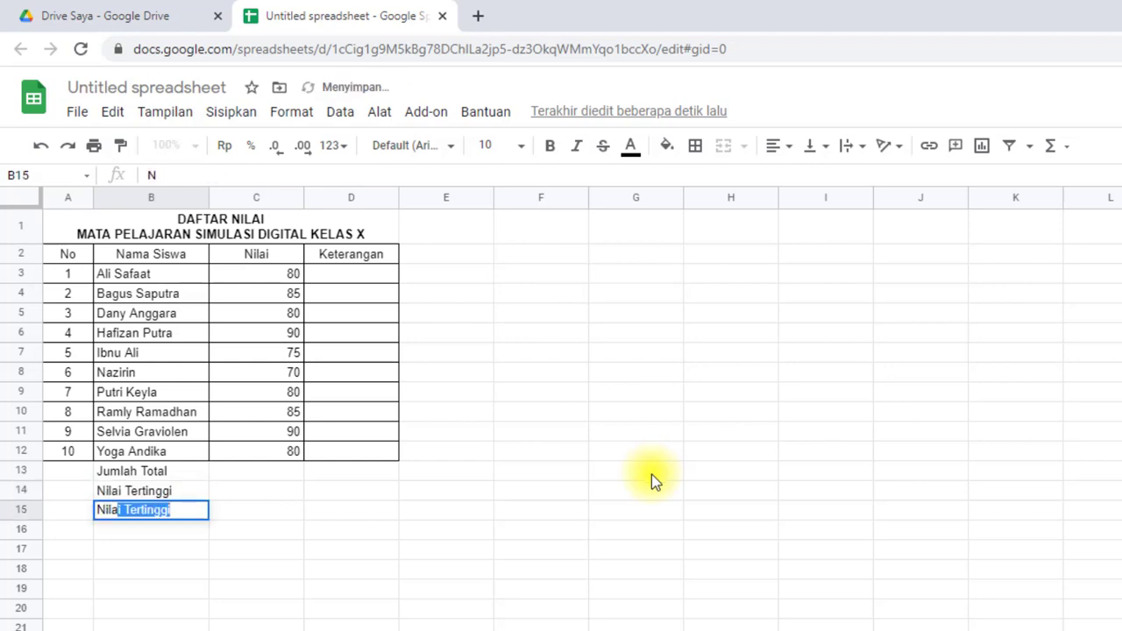
text(i Tere)
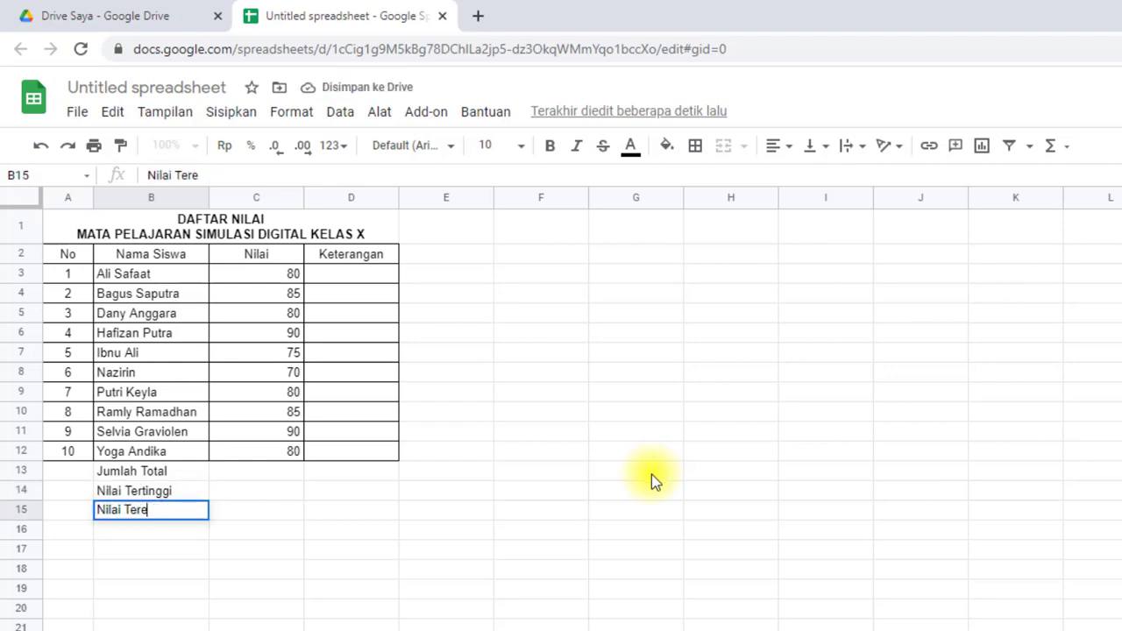
text(ndah)
key(Return)
Step: Put all borders on A13:D15 and merge columns A:B in each of rows 13–15
click(386, 372)
drag(78, 525, 415, 575)
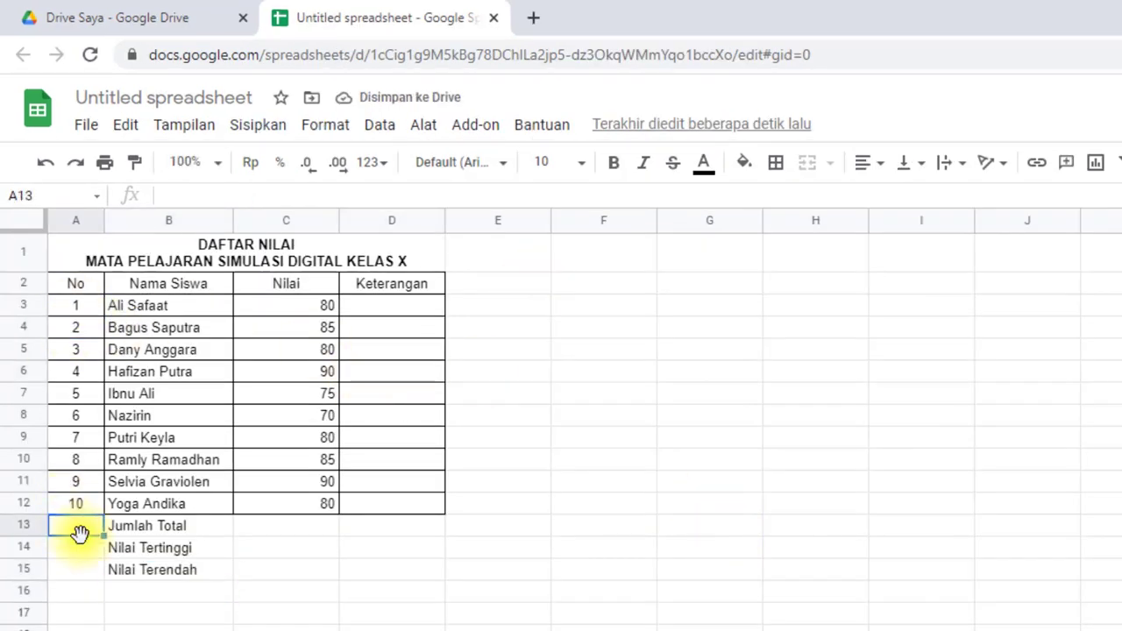
click(776, 162)
click(784, 204)
drag(76, 525, 156, 525)
click(808, 162)
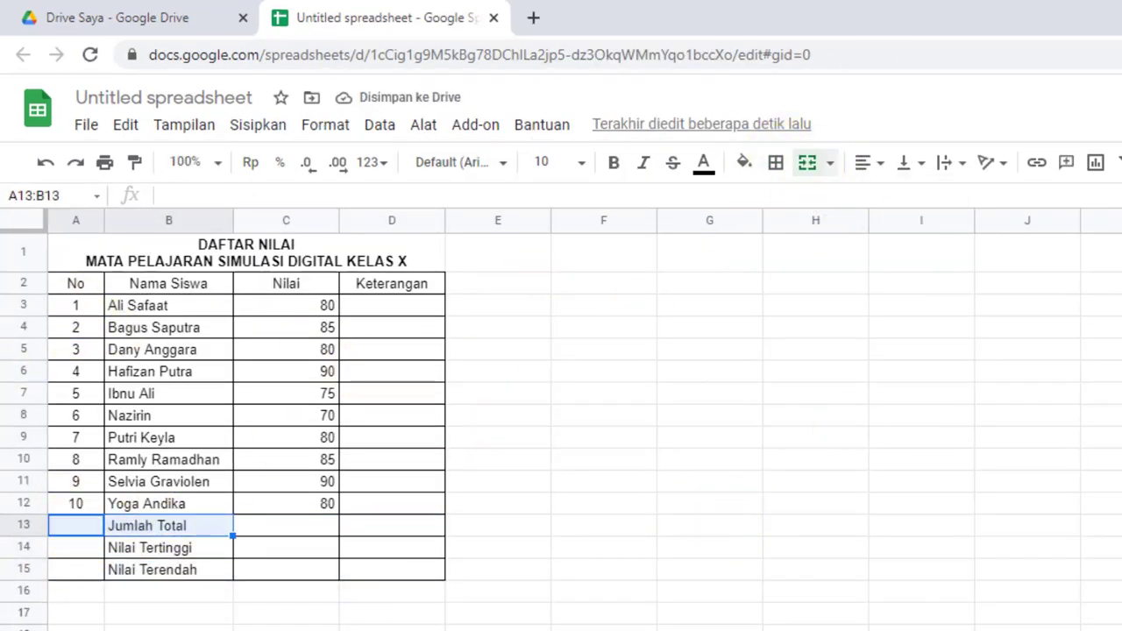
drag(75, 547, 169, 547)
click(807, 163)
drag(79, 570, 168, 570)
click(807, 163)
Step: Centre-align the Nilai scores in C3:C15
drag(286, 306, 289, 570)
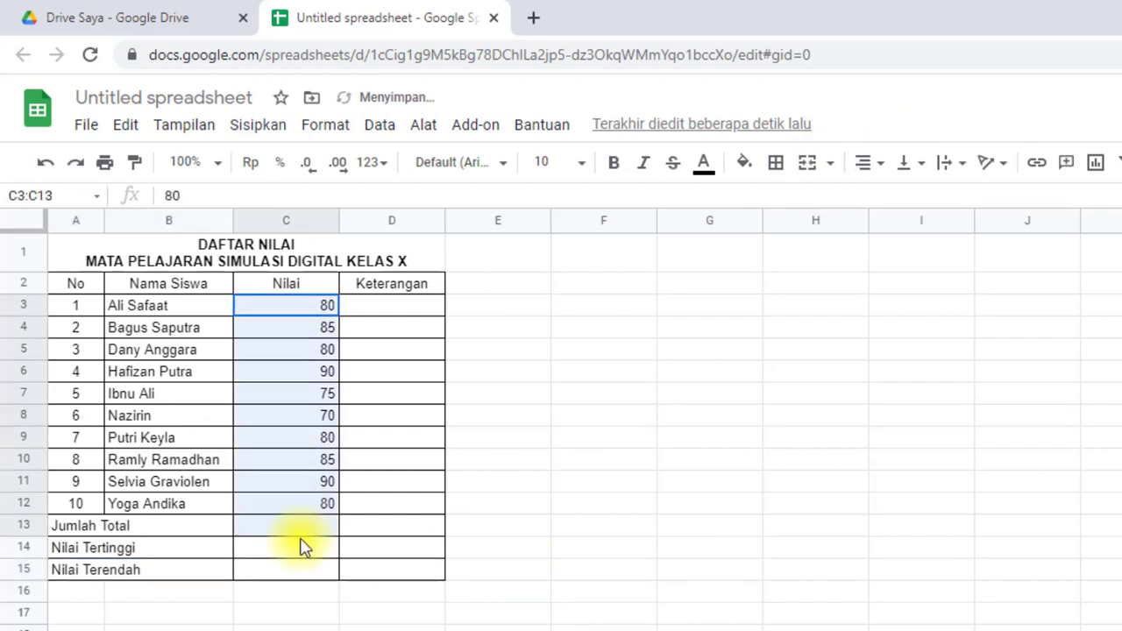
click(863, 162)
click(894, 200)
click(709, 591)
Step: Make the summary block A13:D15 bold with a yellow fill
drag(75, 525, 412, 570)
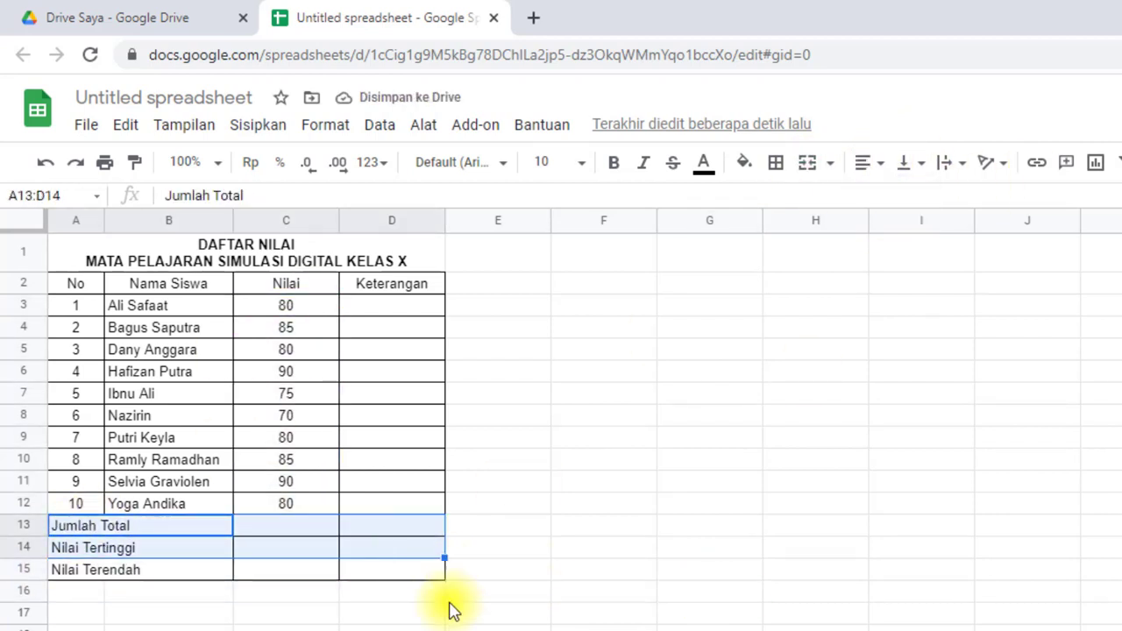
click(614, 162)
click(744, 162)
click(817, 261)
click(456, 530)
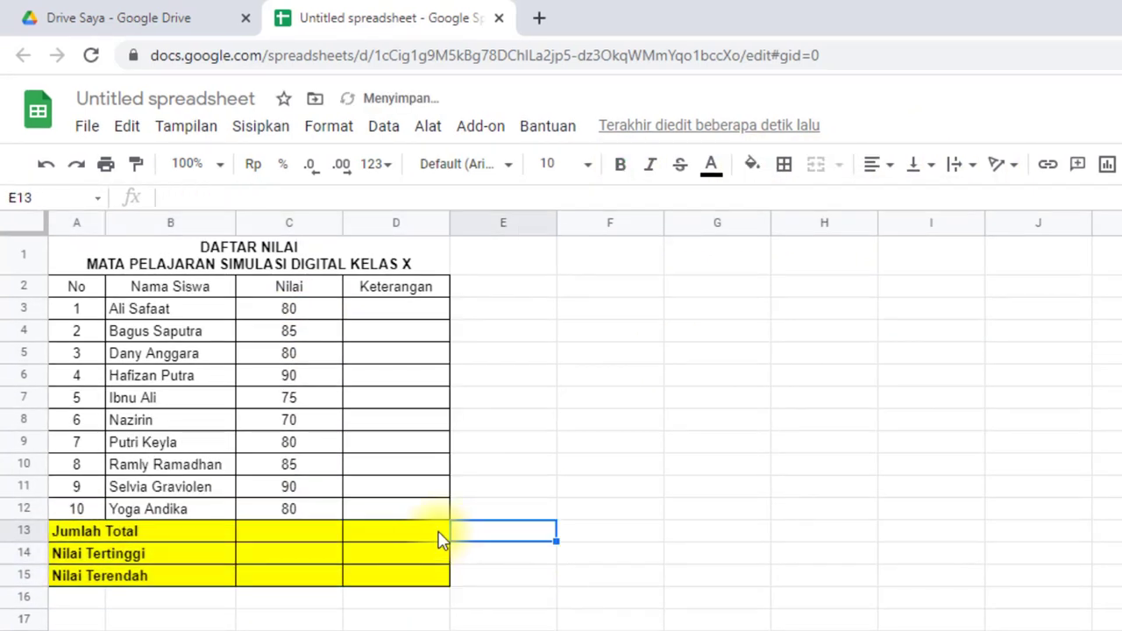
click(277, 513)
click(290, 531)
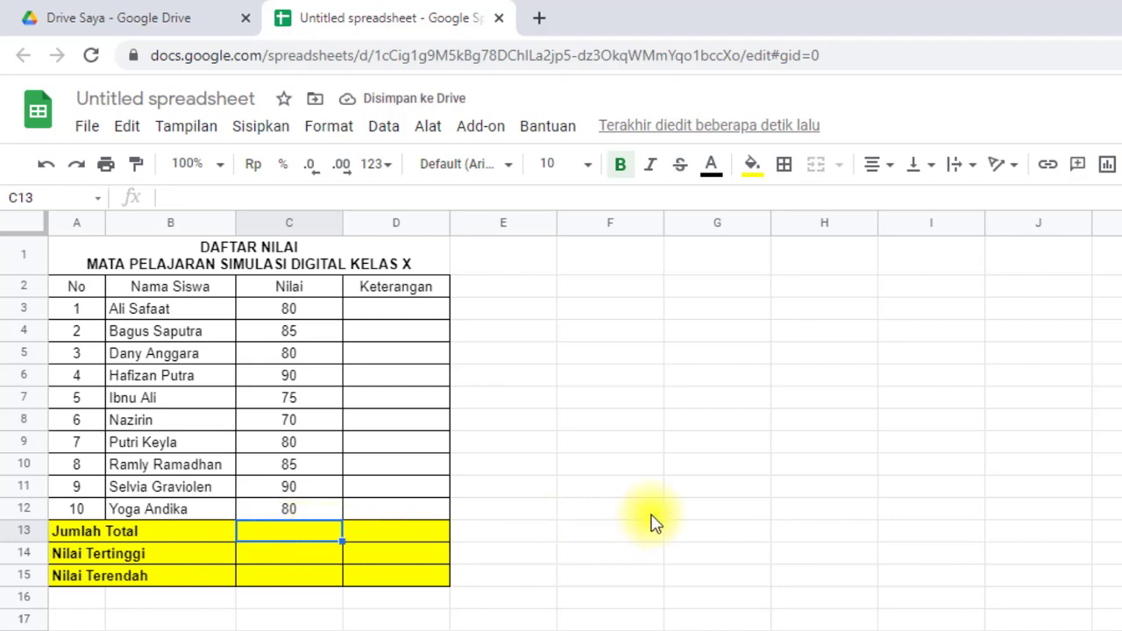
Step: Enter =SUM, =MAX and =MIN of C3:C12 in C13:C15, giving 815, 90 and 70
text(=SU)
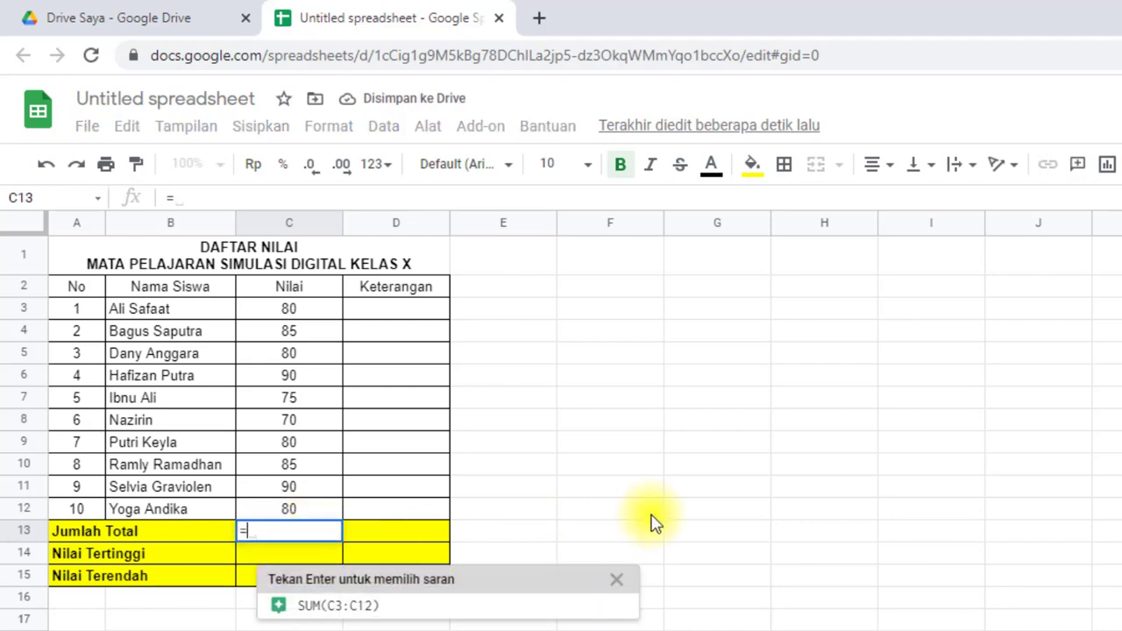
text(M()
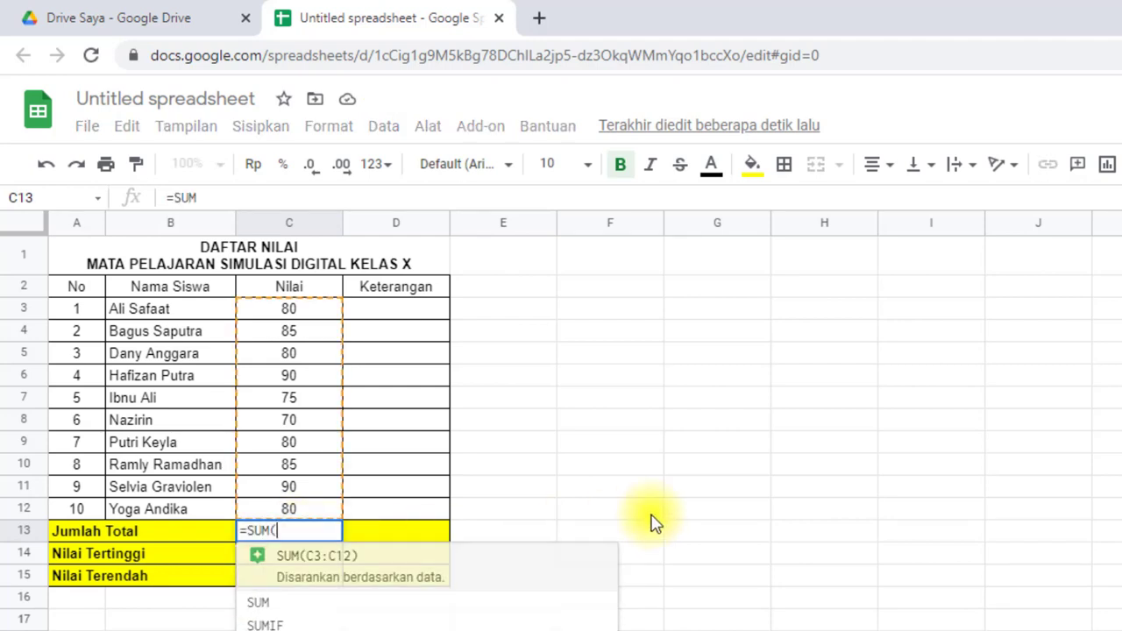
drag(284, 309, 282, 522)
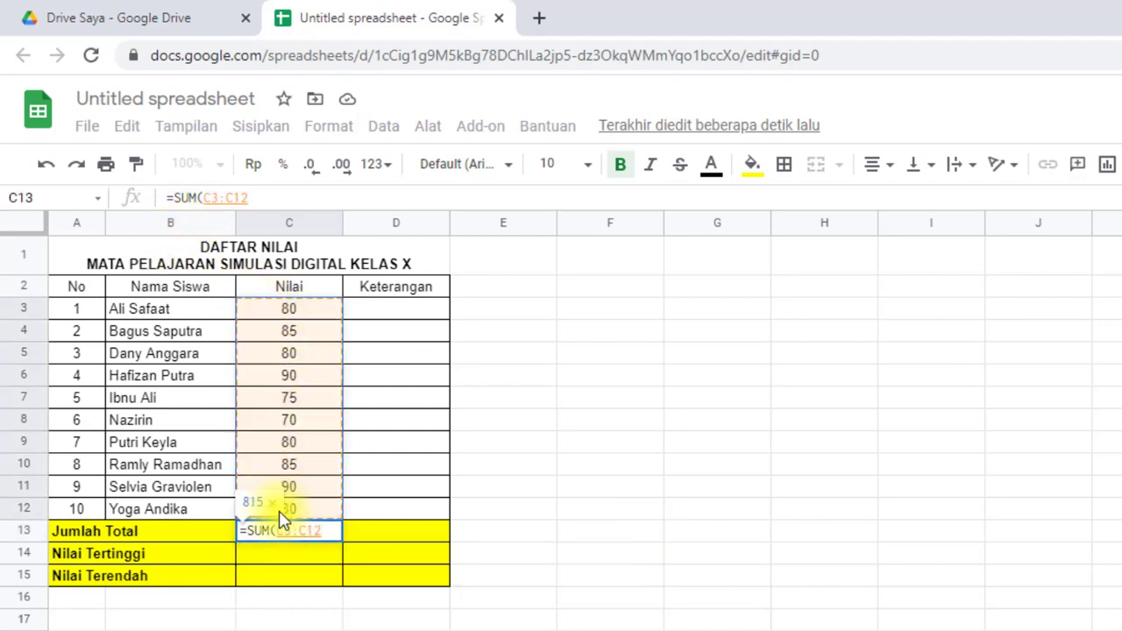
key(Return)
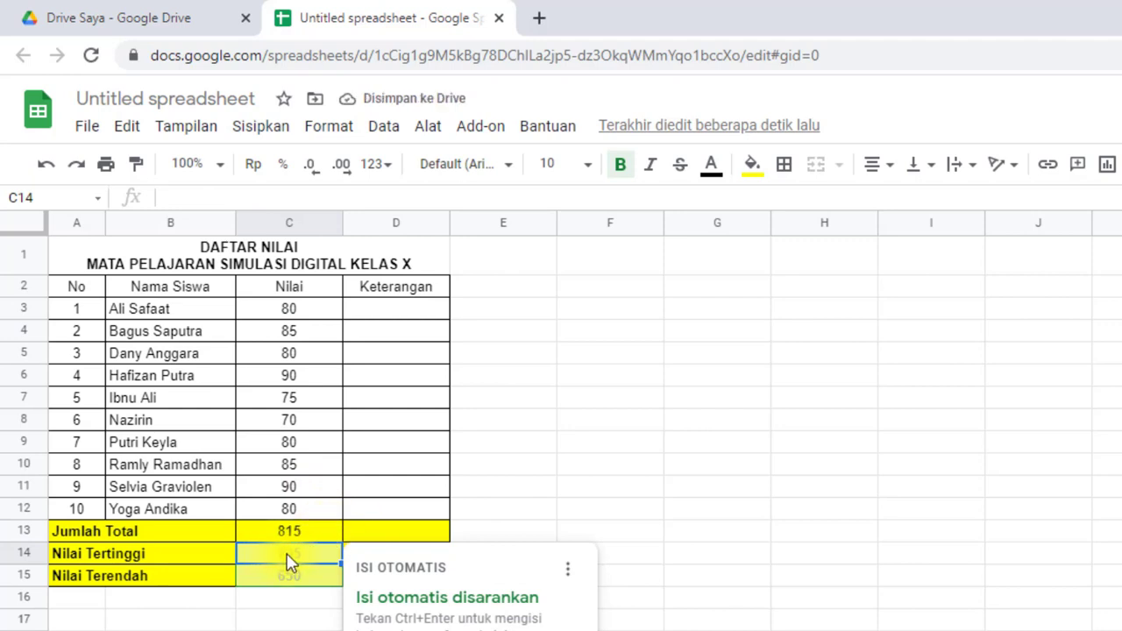
text(=MAX)
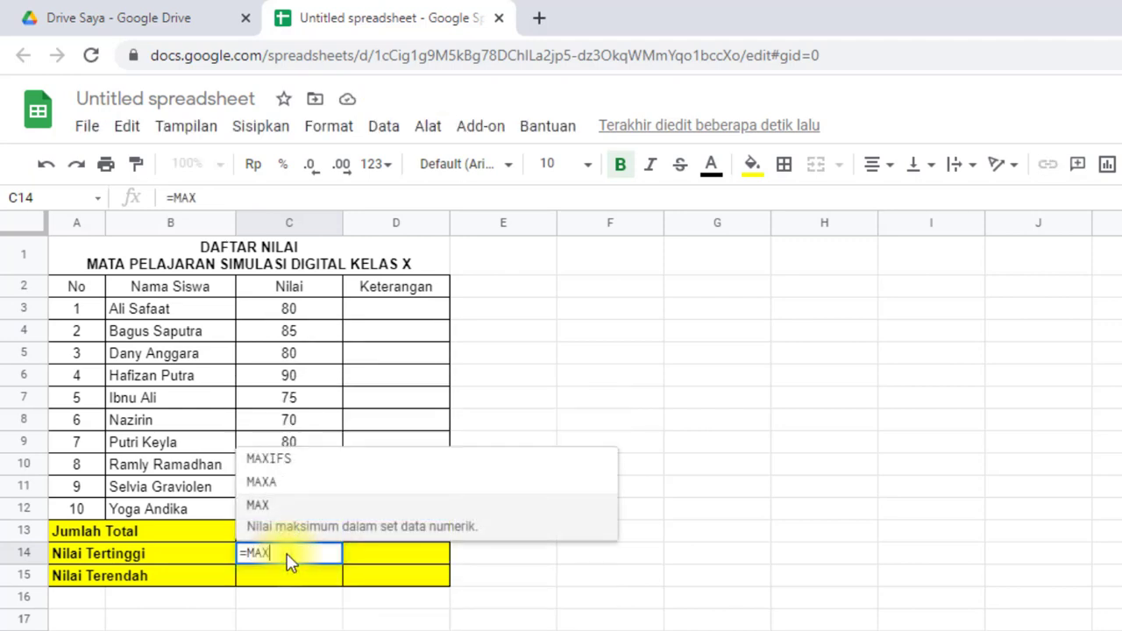
text(()
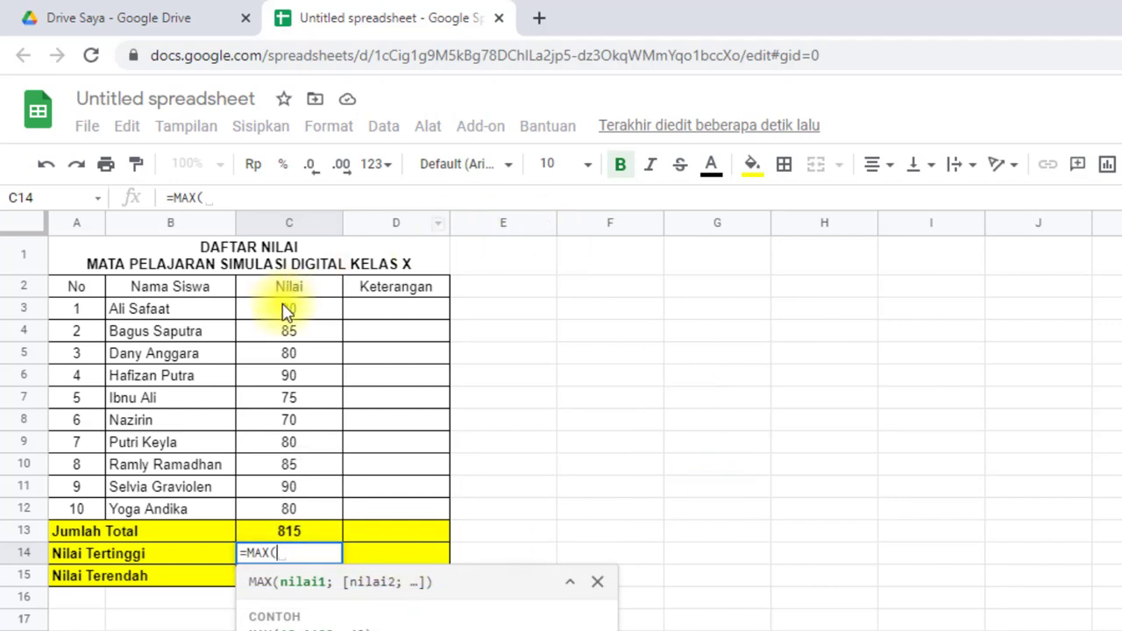
drag(289, 309, 300, 517)
text())
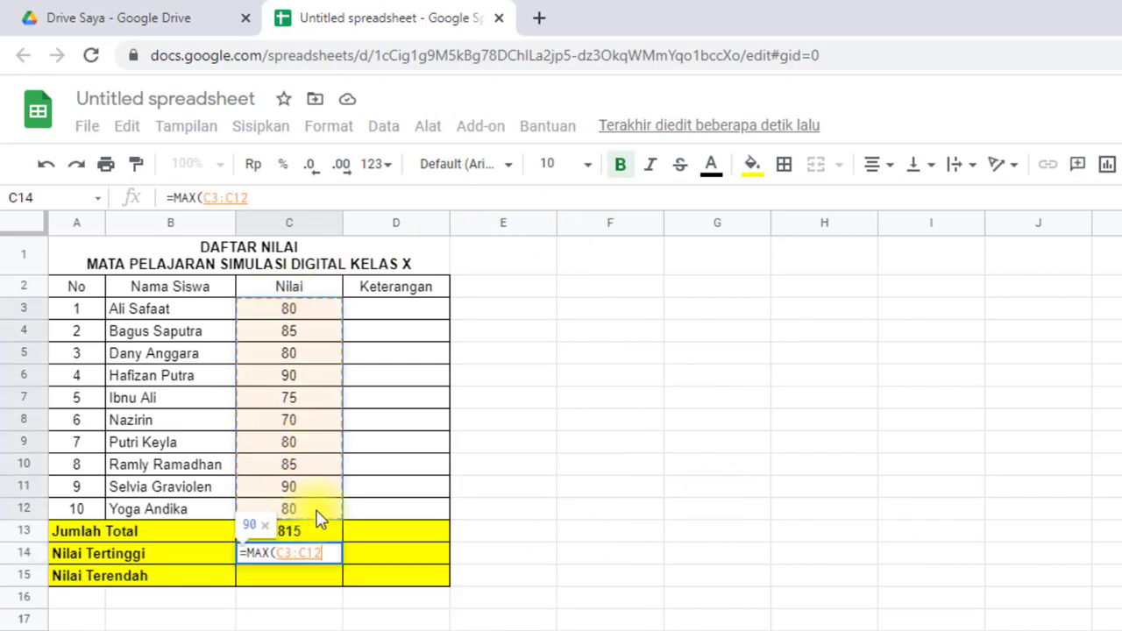
key(Return)
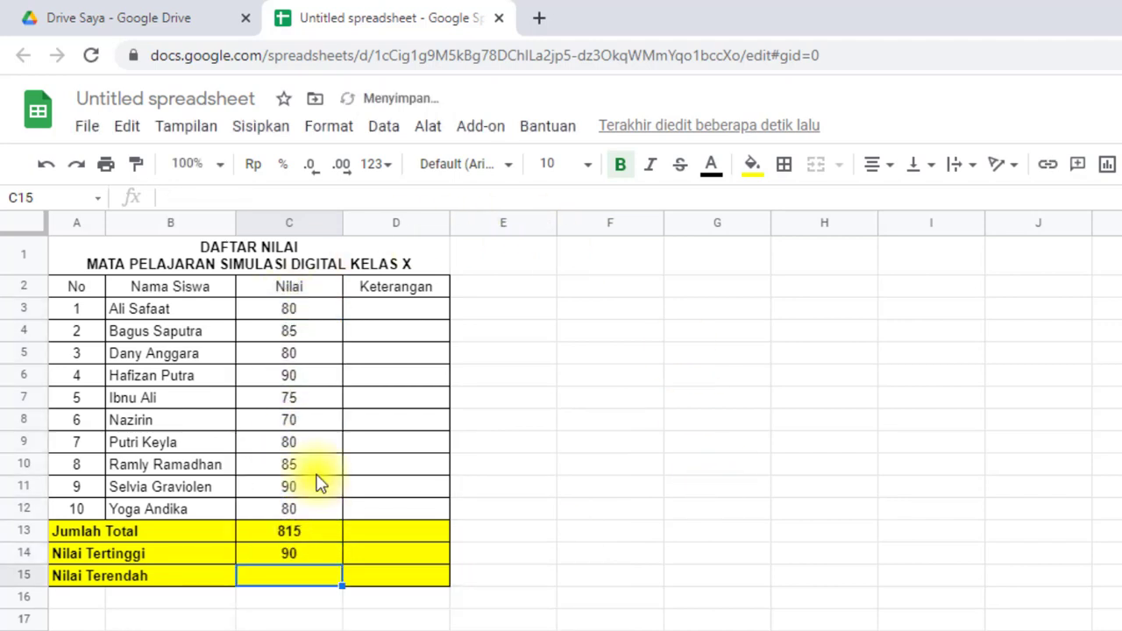
text(=)
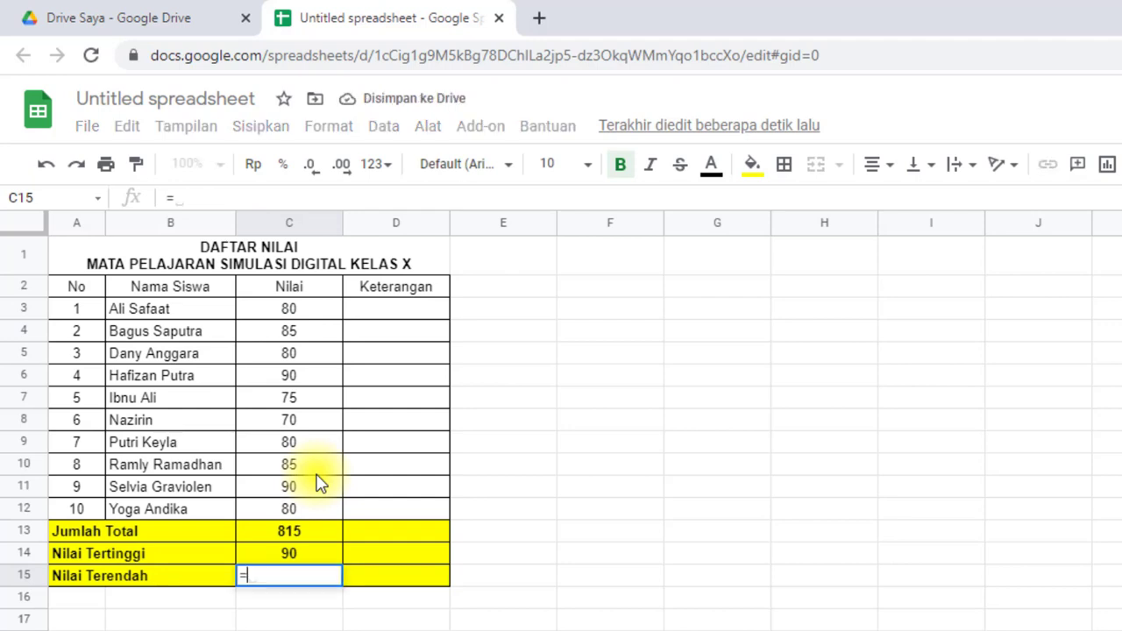
text(MI)
key(BackSpace)
key(BackSpace)
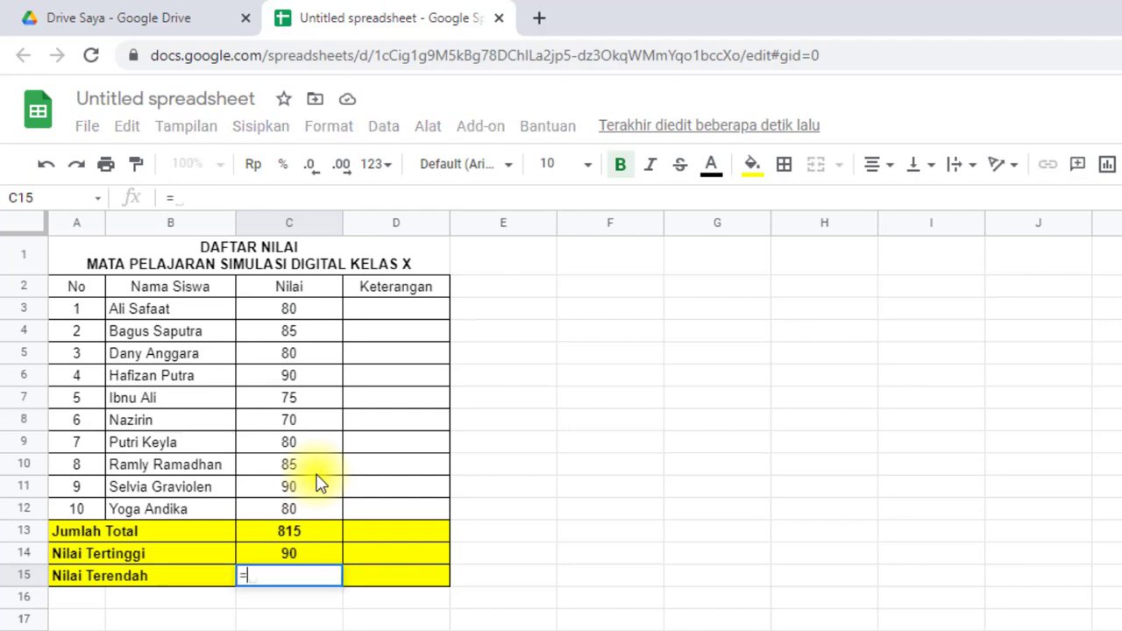
text(MIN)
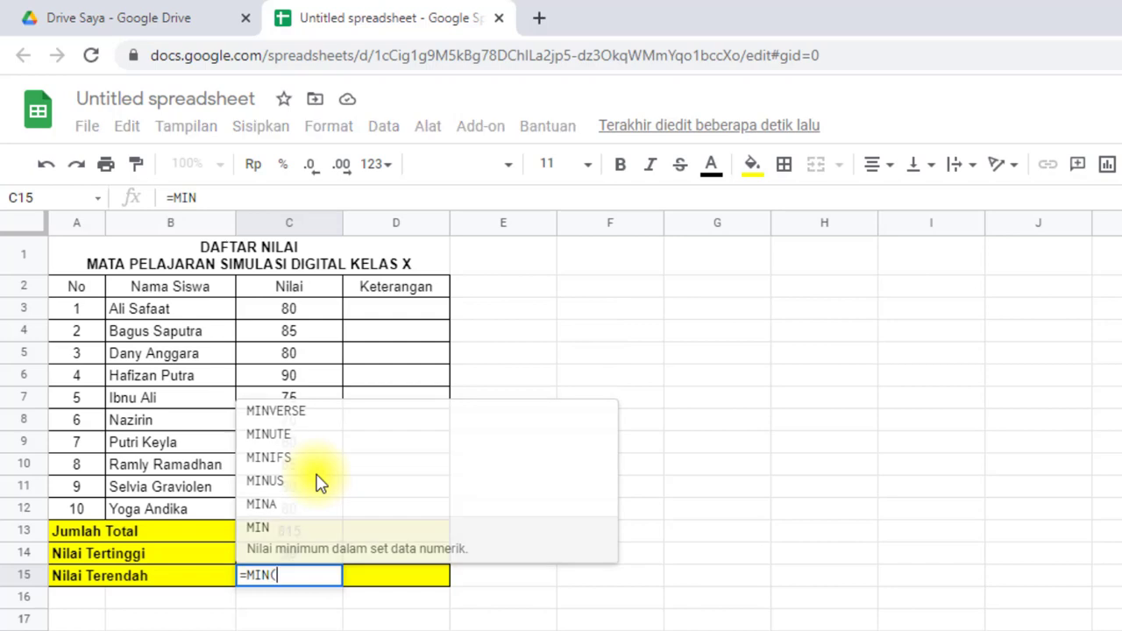
text(()
drag(290, 316, 294, 513)
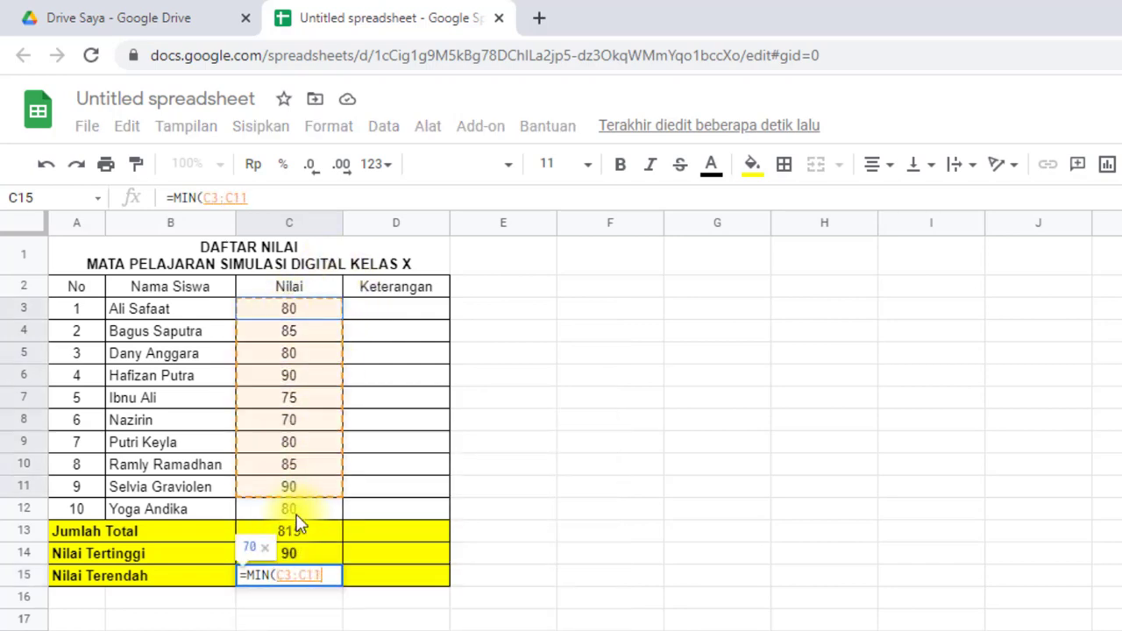
key(Return)
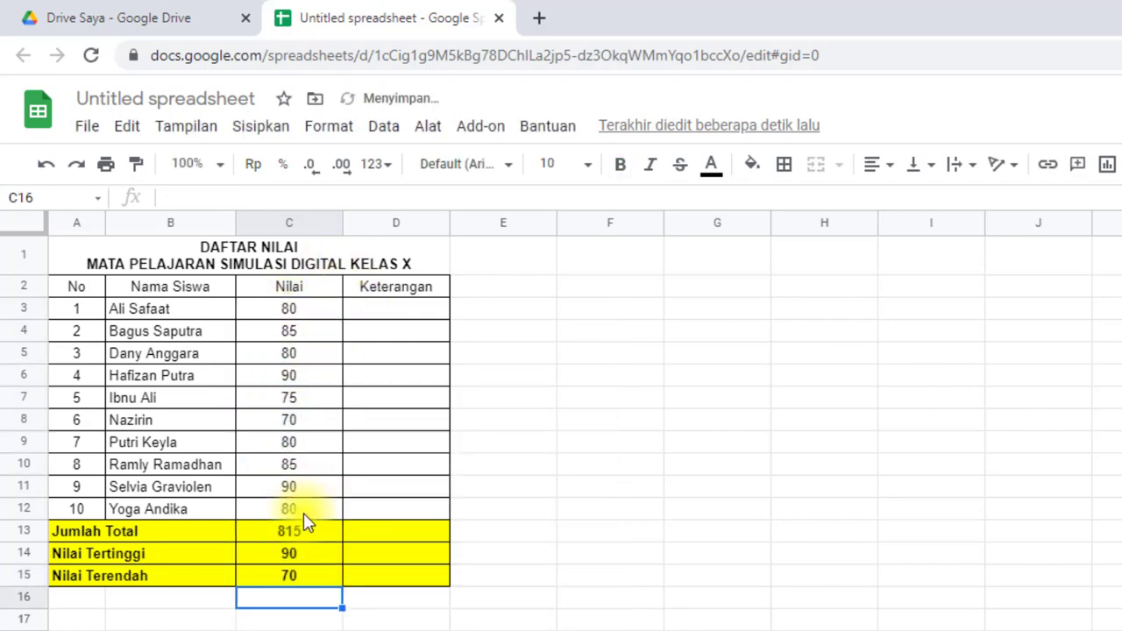
Step: Give the three Keterangan cells D13:D15 a black fill colour
click(684, 552)
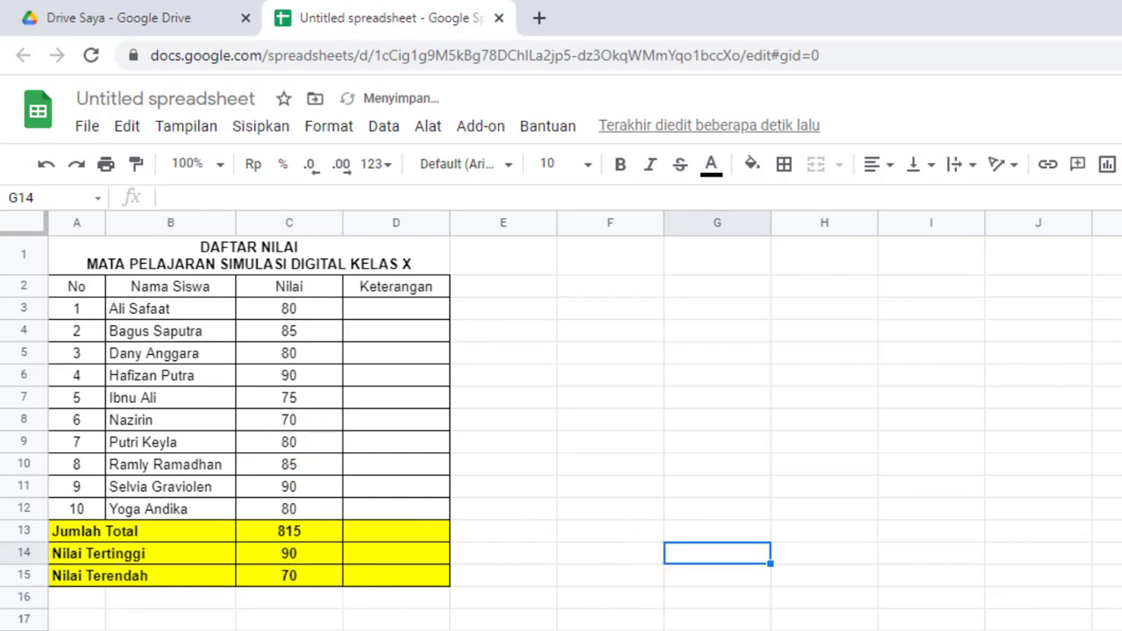
click(408, 533)
key(shift+Up)
click(406, 537)
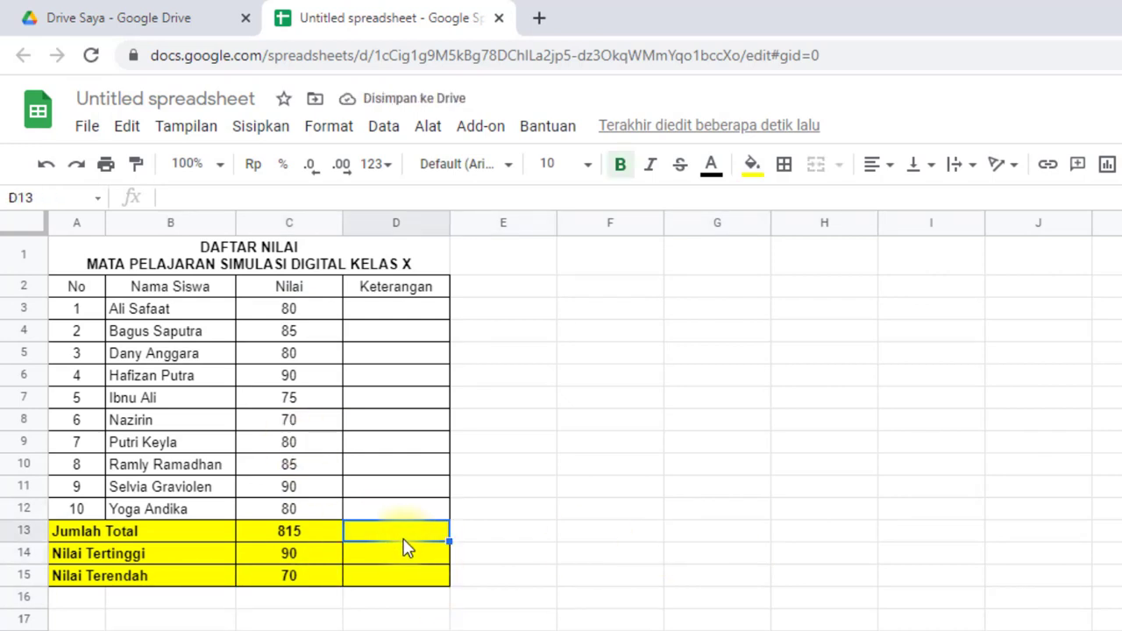
click(399, 574)
drag(399, 535, 401, 579)
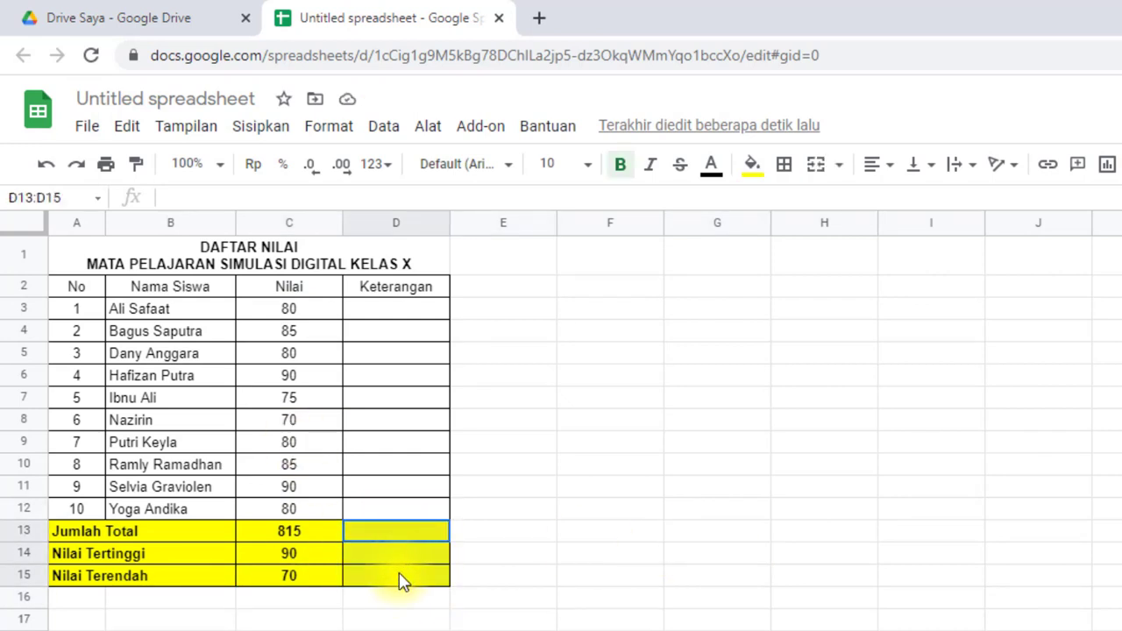
click(766, 178)
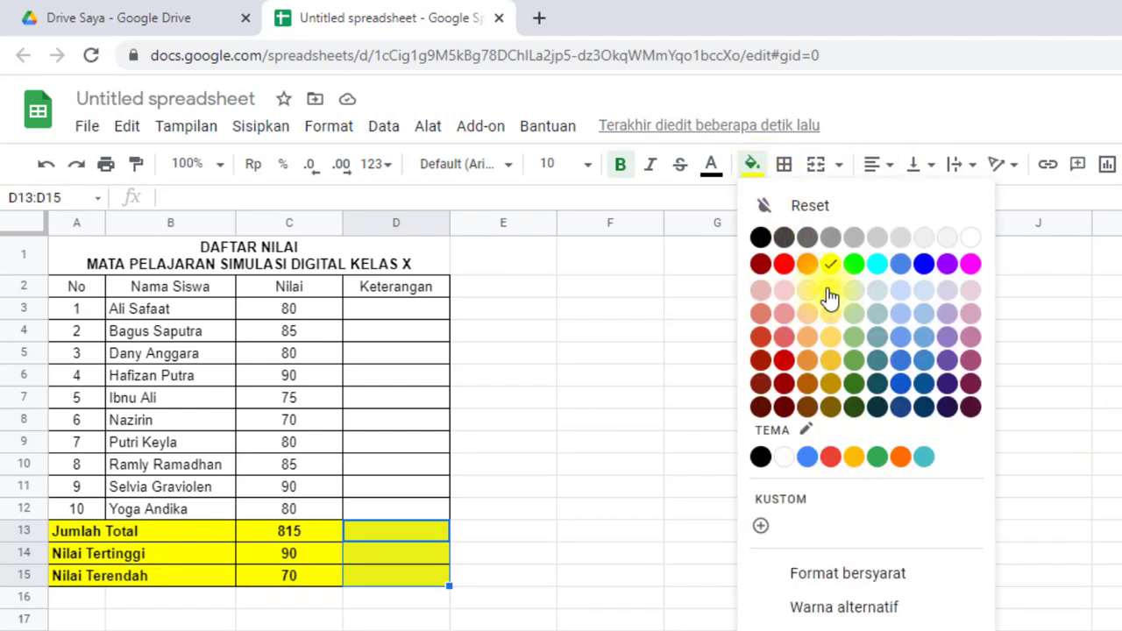
click(760, 237)
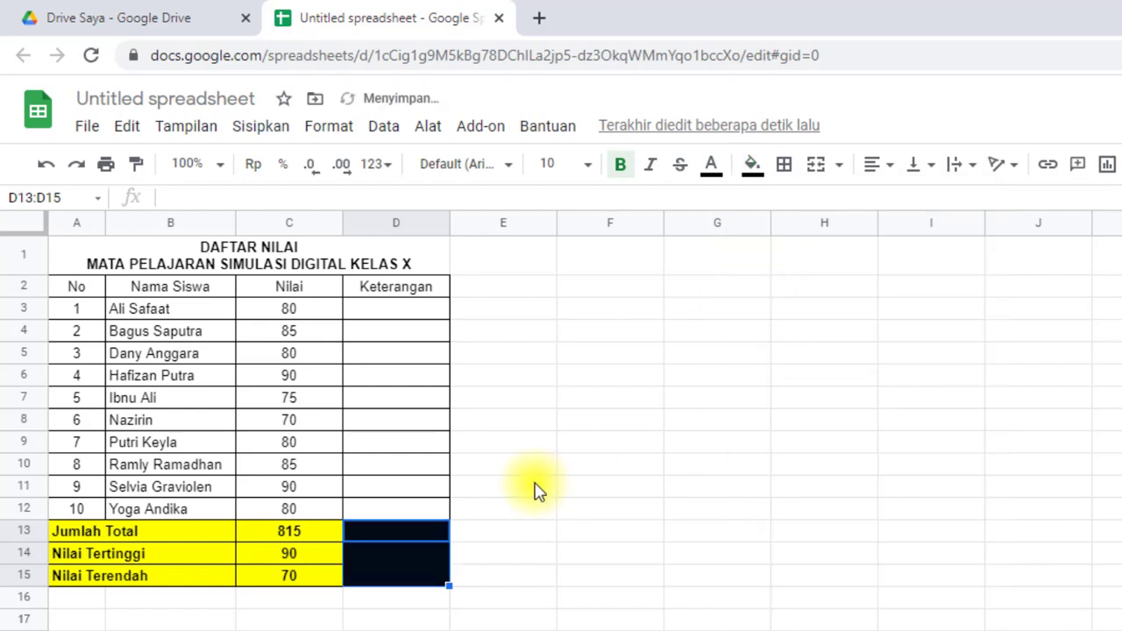
click(531, 482)
Step: Enter =IF(C3>=70;"LULUS";"TIDAK LULUS") in D3 so the first student shows LULUS
click(396, 314)
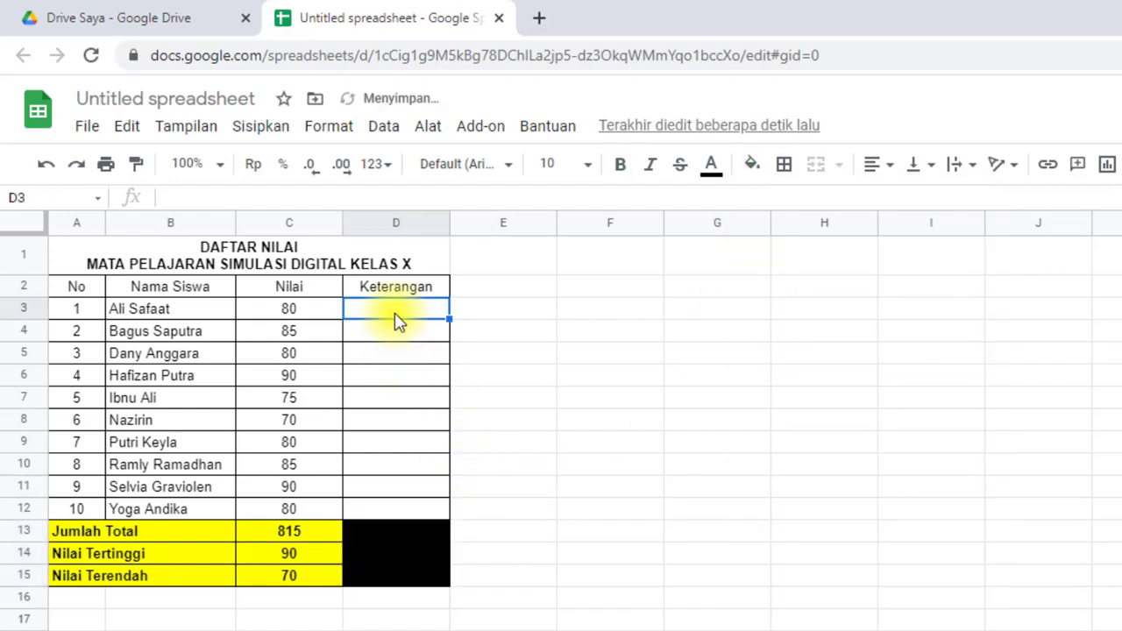
text(=)
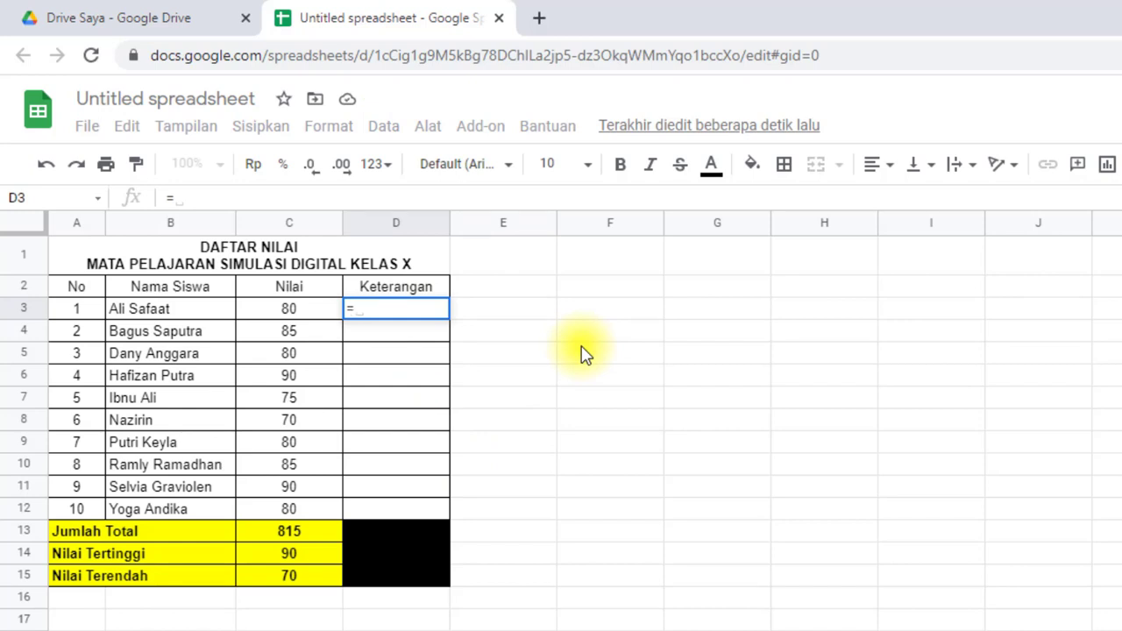
text(IF)
click(585, 354)
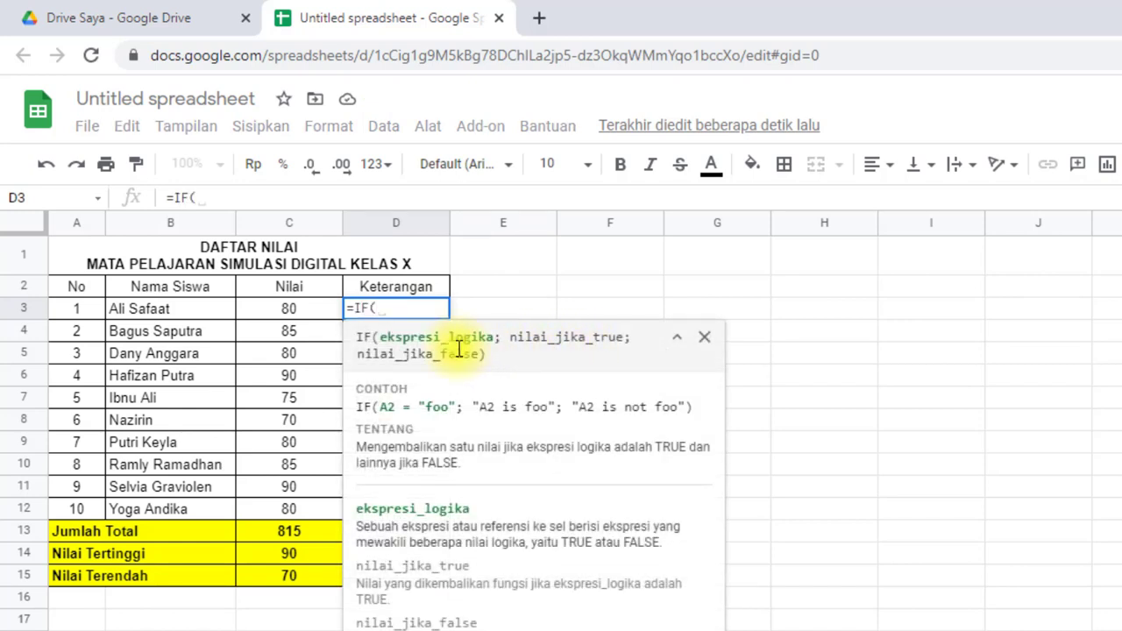
click(284, 312)
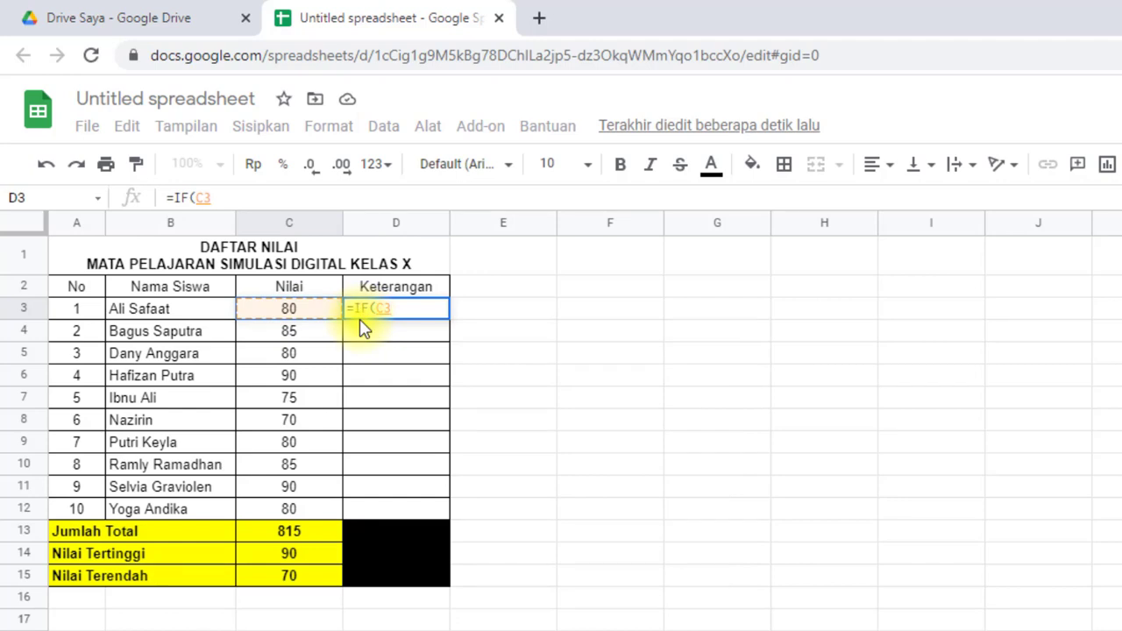
text(>)
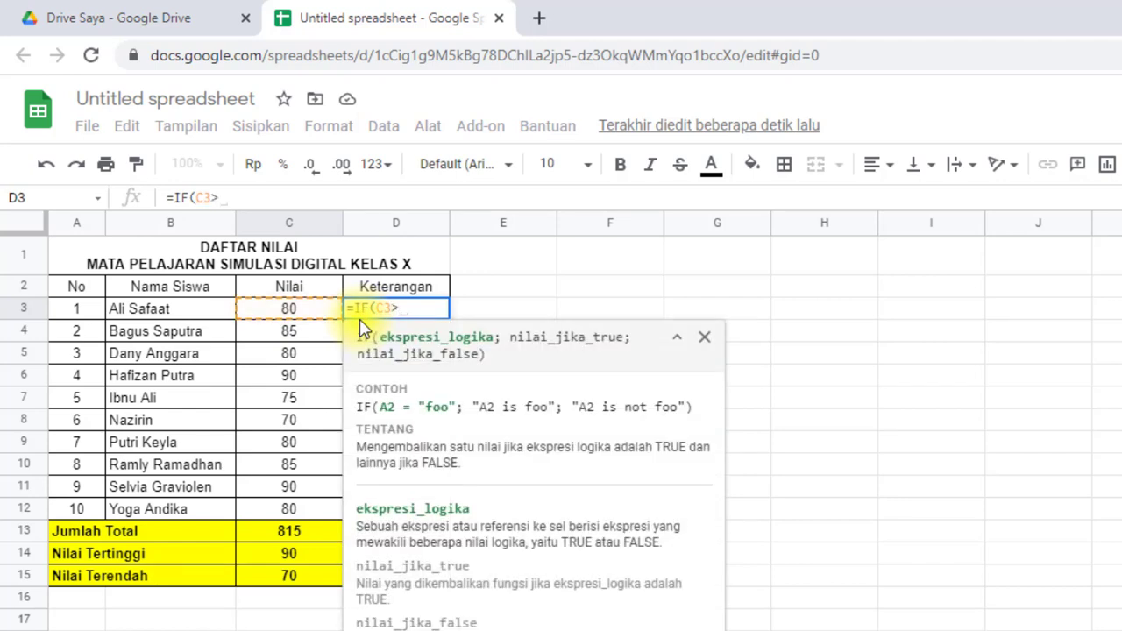
text(=7)
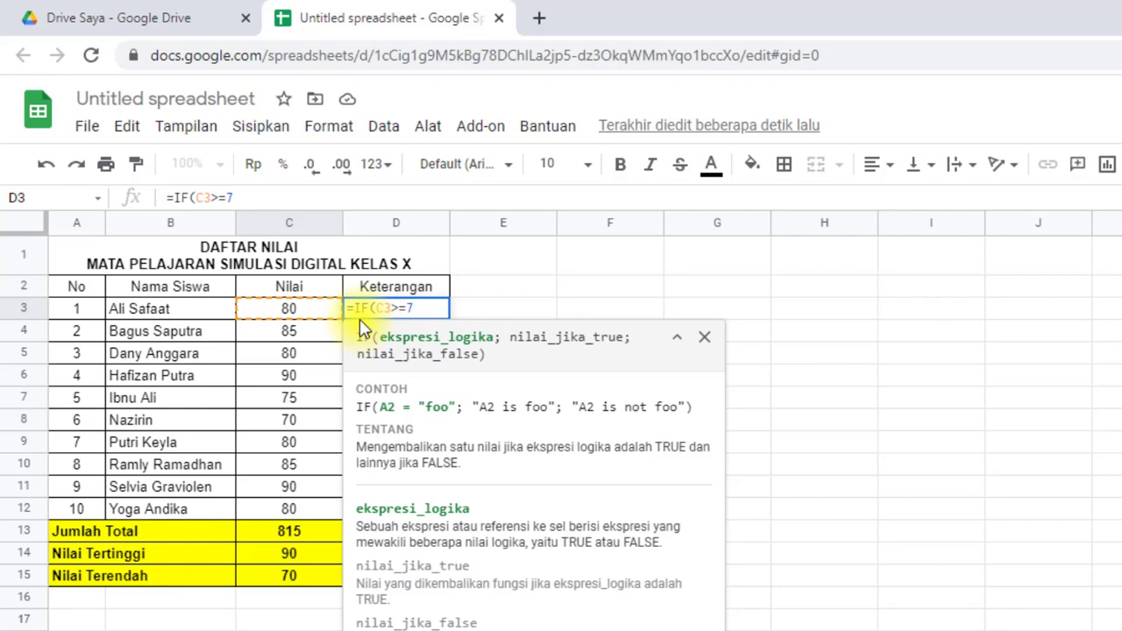
text(0)
text(;)
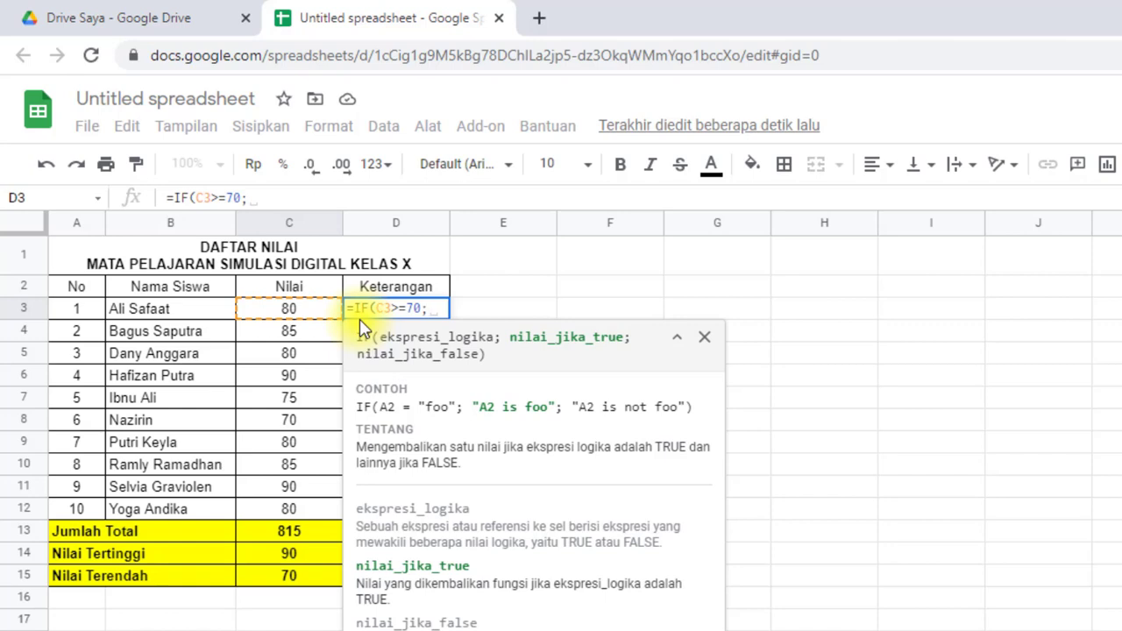
text("LUL)
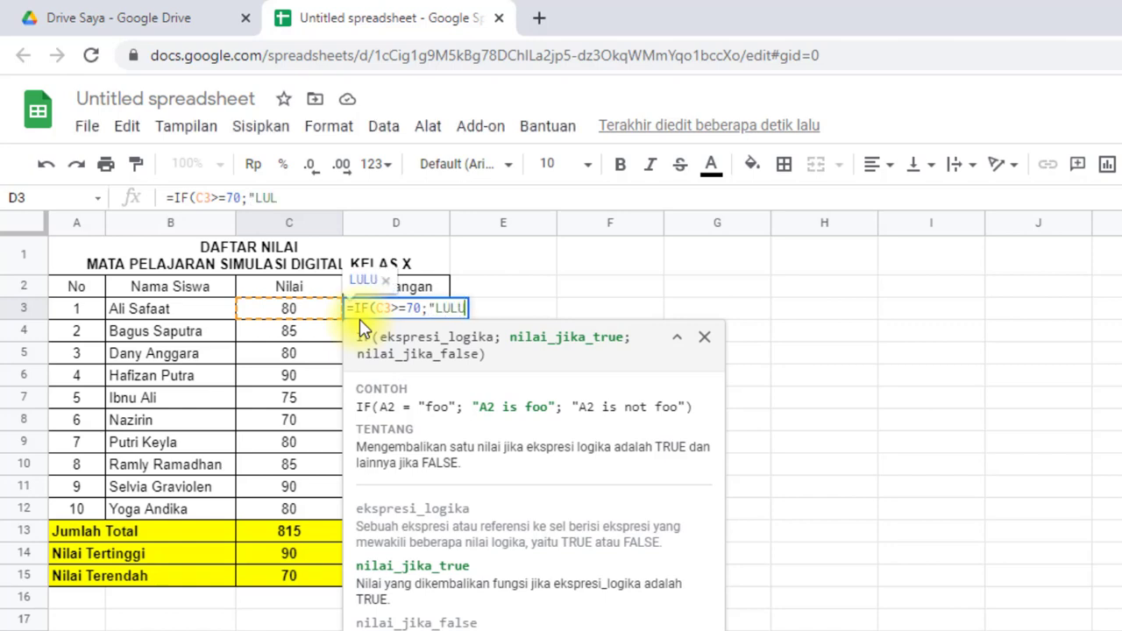
text(US")
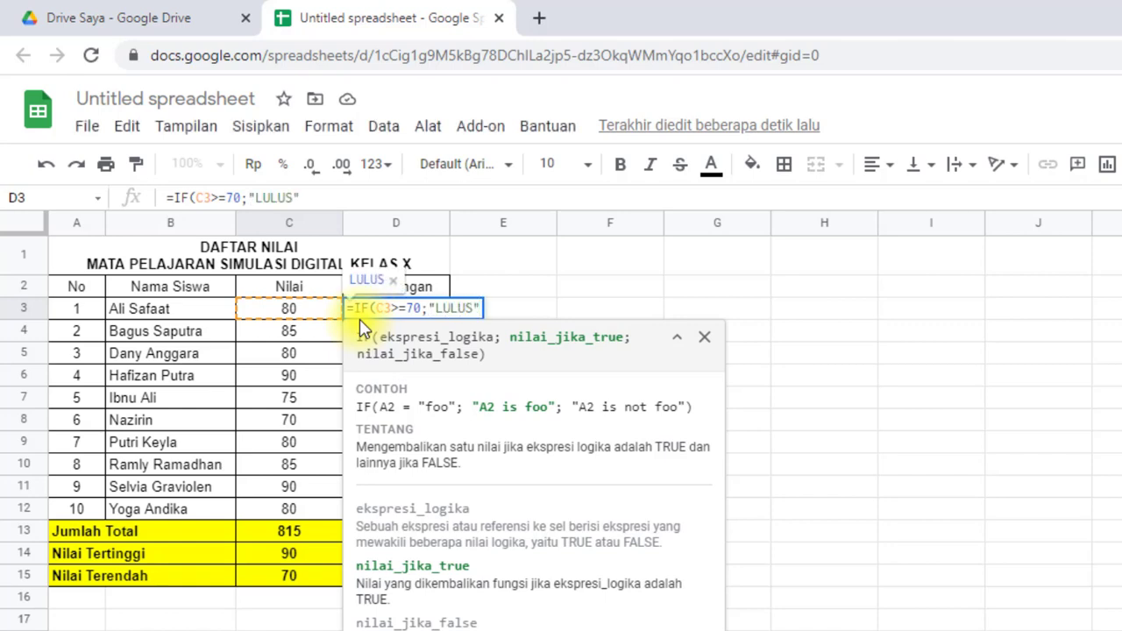
text(;)
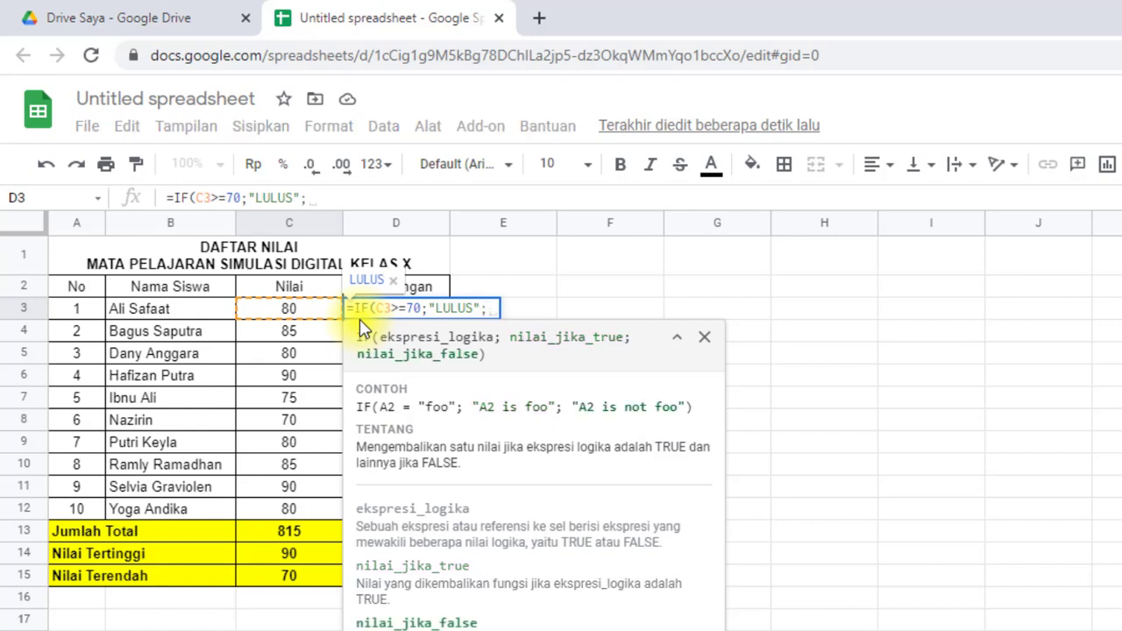
text(")
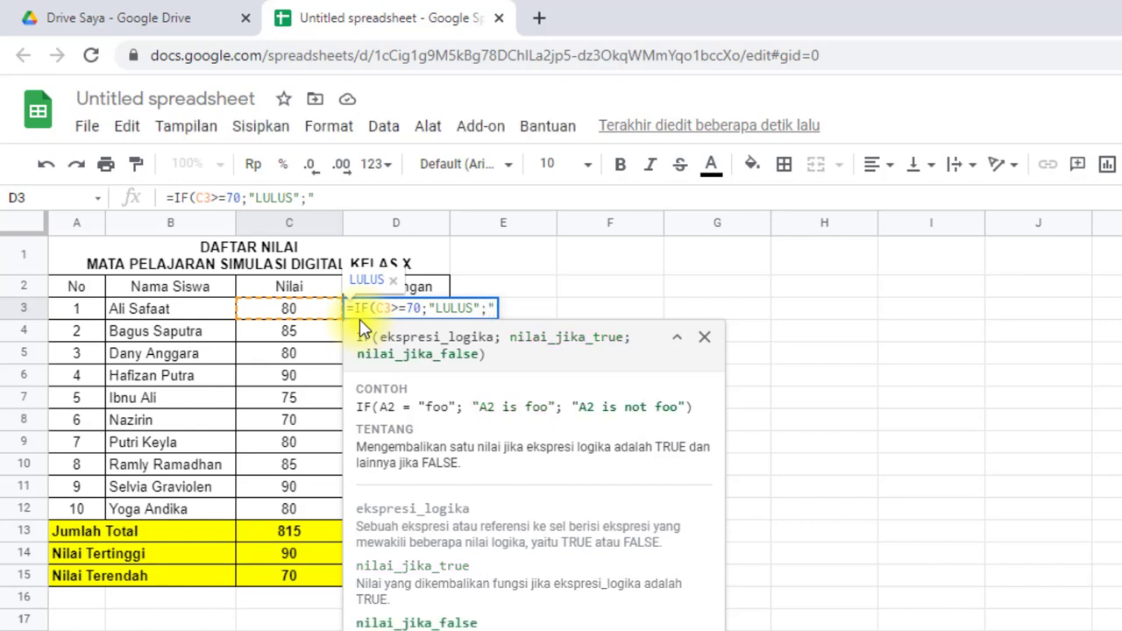
text(TI)
text(DAK LULUS)
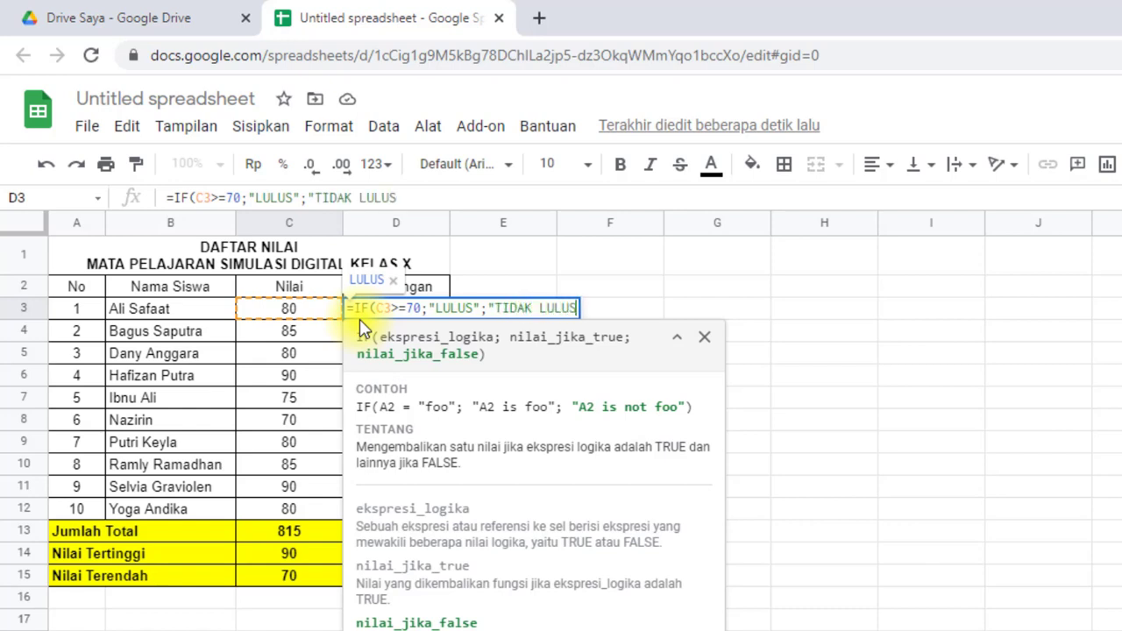
text(")
key(Return)
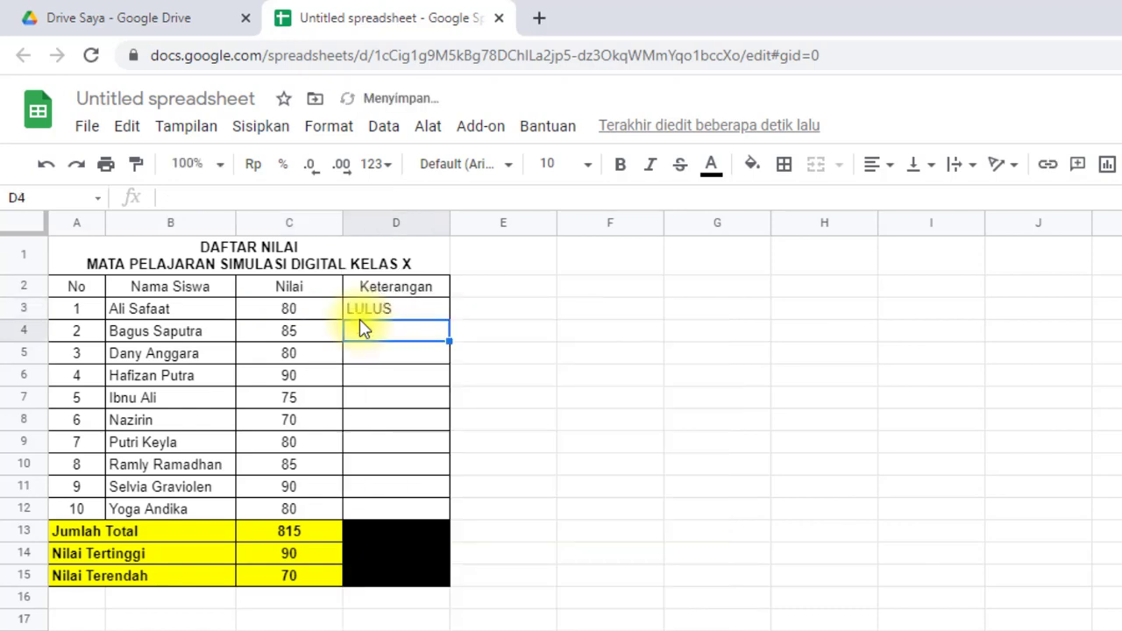
Step: Copy the D3 pass/fail formula down through D12
click(417, 315)
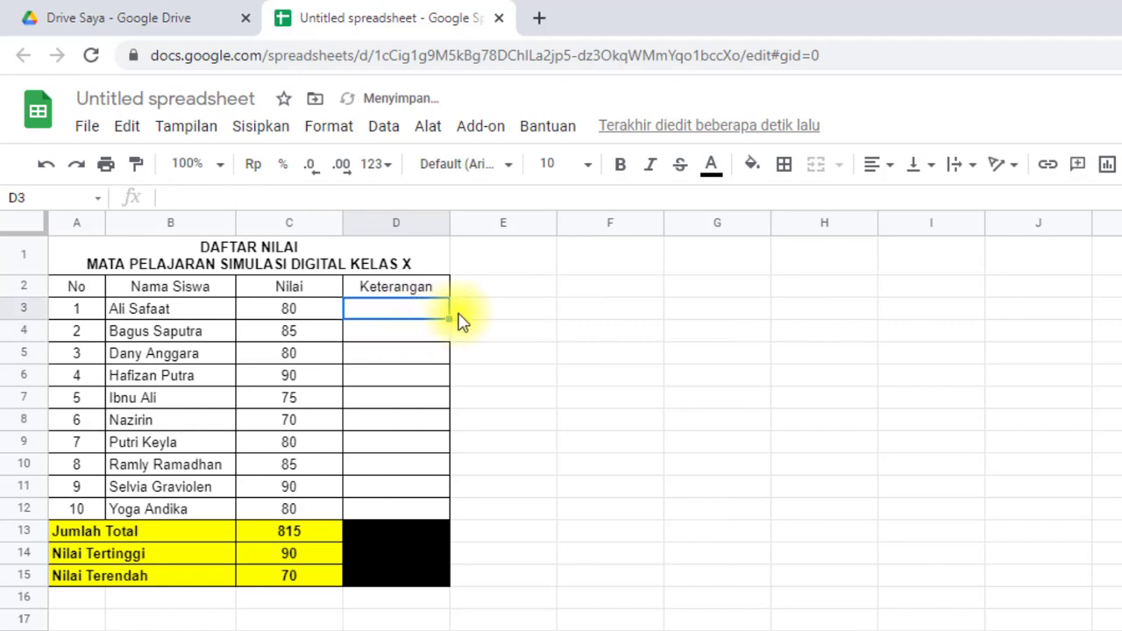
click(502, 336)
click(414, 314)
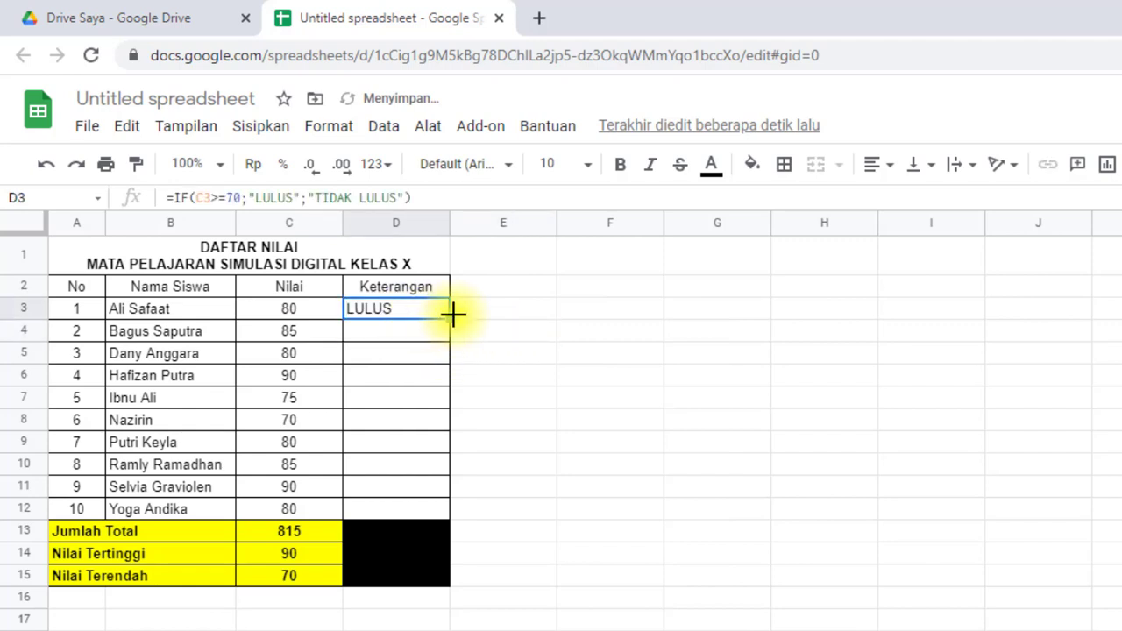
mouse_move(449, 318)
mouse_down()
mouse_move(438, 510)
mouse_move(458, 521)
mouse_up()
click(297, 405)
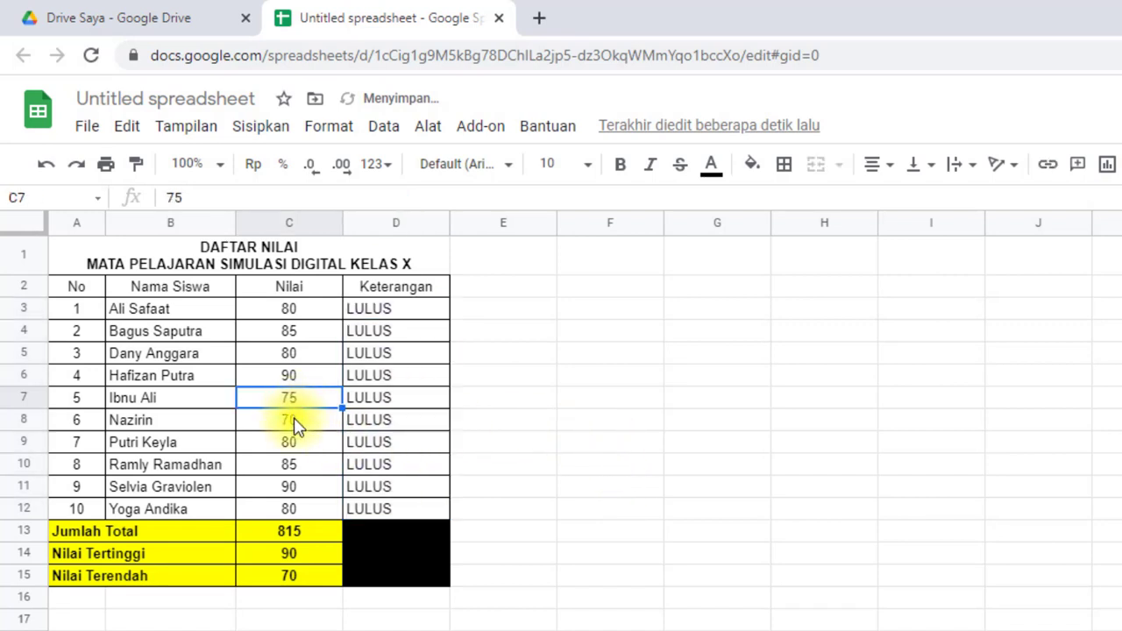
Step: Change the score in C8 to 65 so D8 shows TIDAK LULUS
click(302, 425)
text(6)
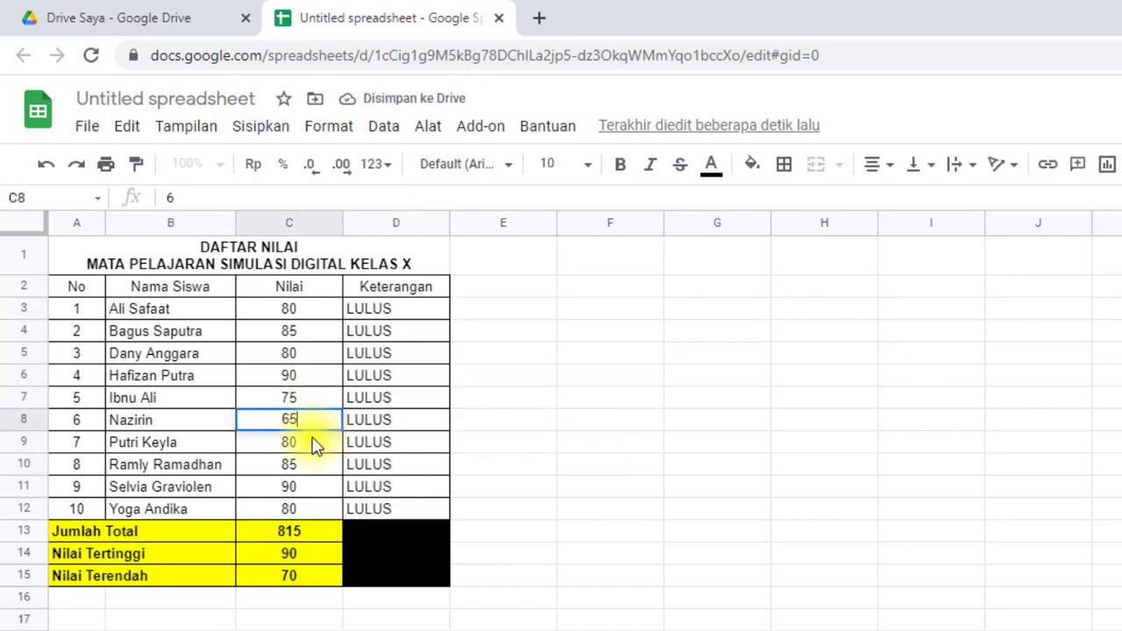
text(5)
key(Return)
click(329, 487)
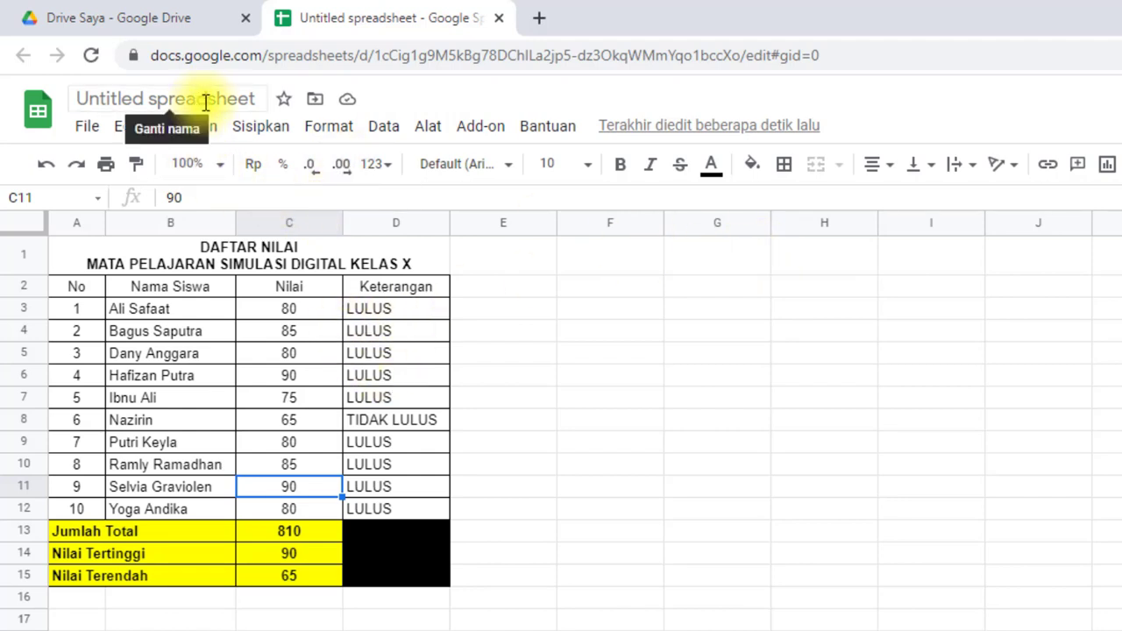
Step: Retitle the file from 'Untitled spreadsheet' to 'Daftar Nilai Simdig'
click(205, 99)
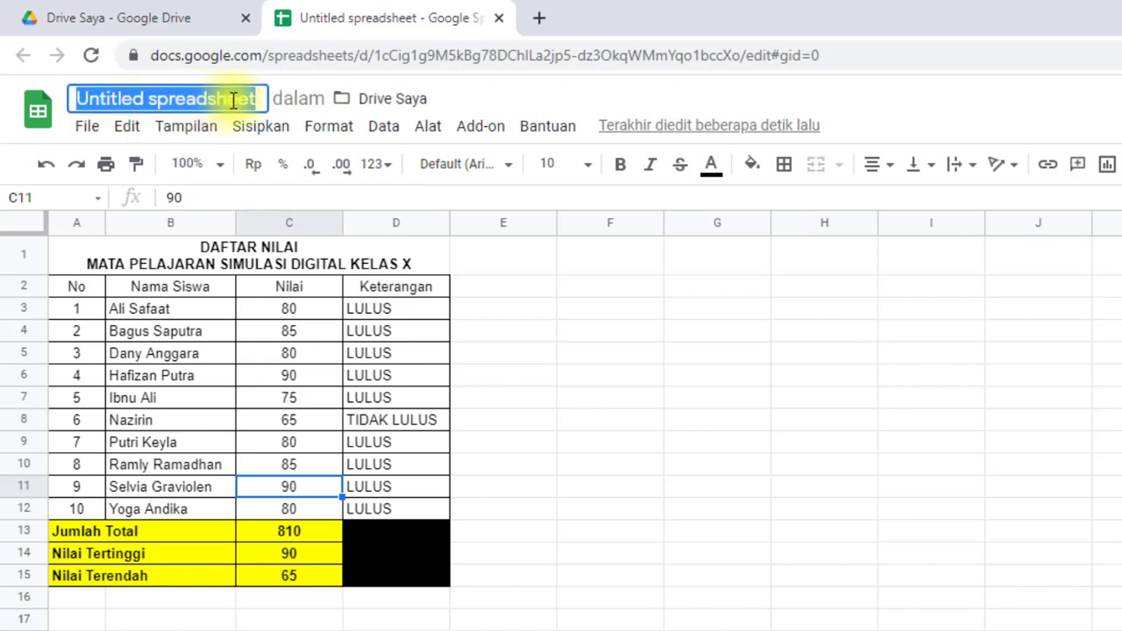
text(L)
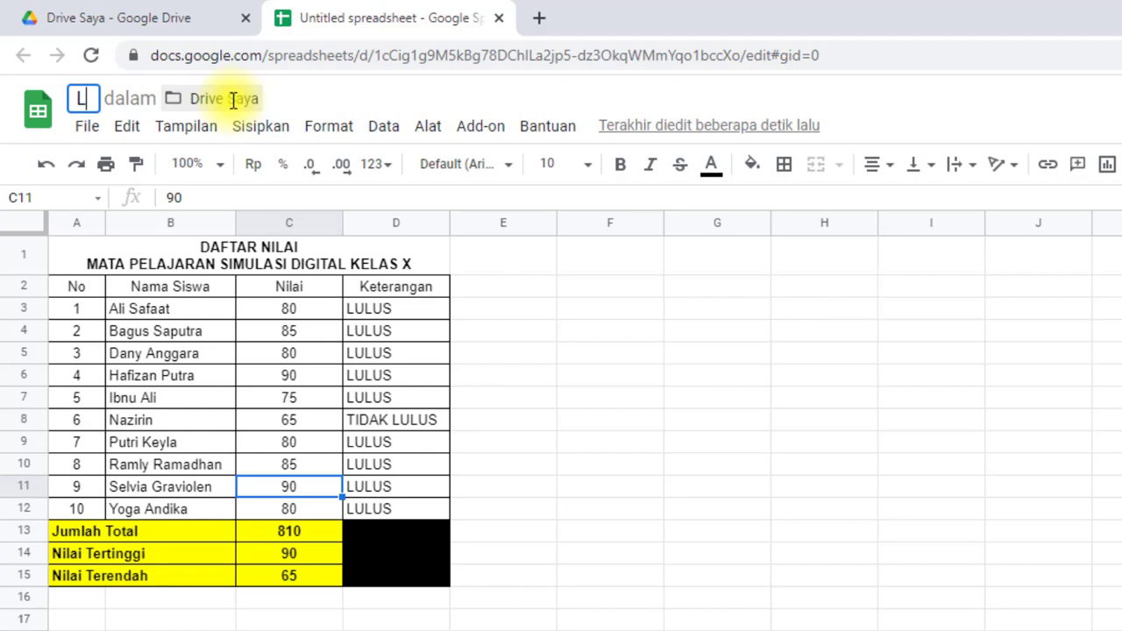
key(BackSpace)
text(Daft)
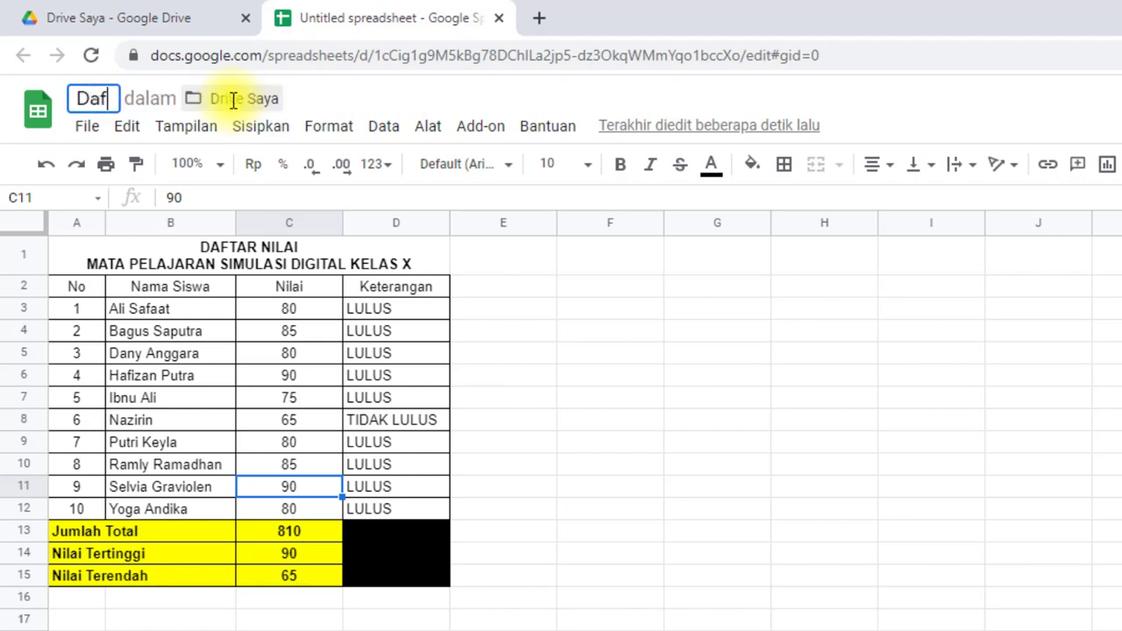
text(ar Nilai)
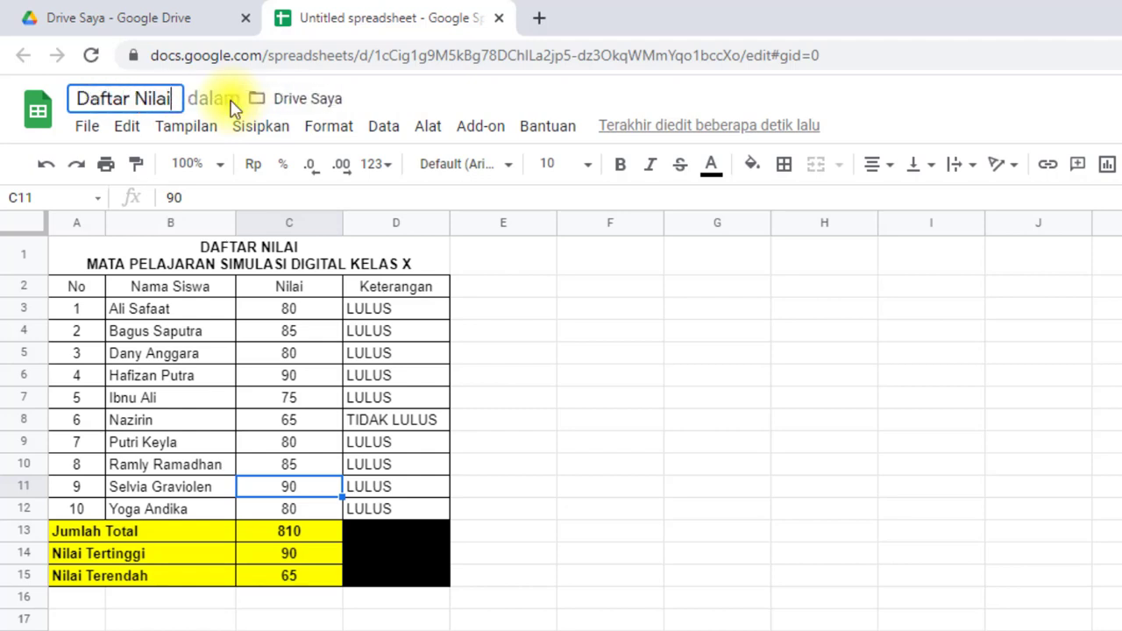
text( Simd)
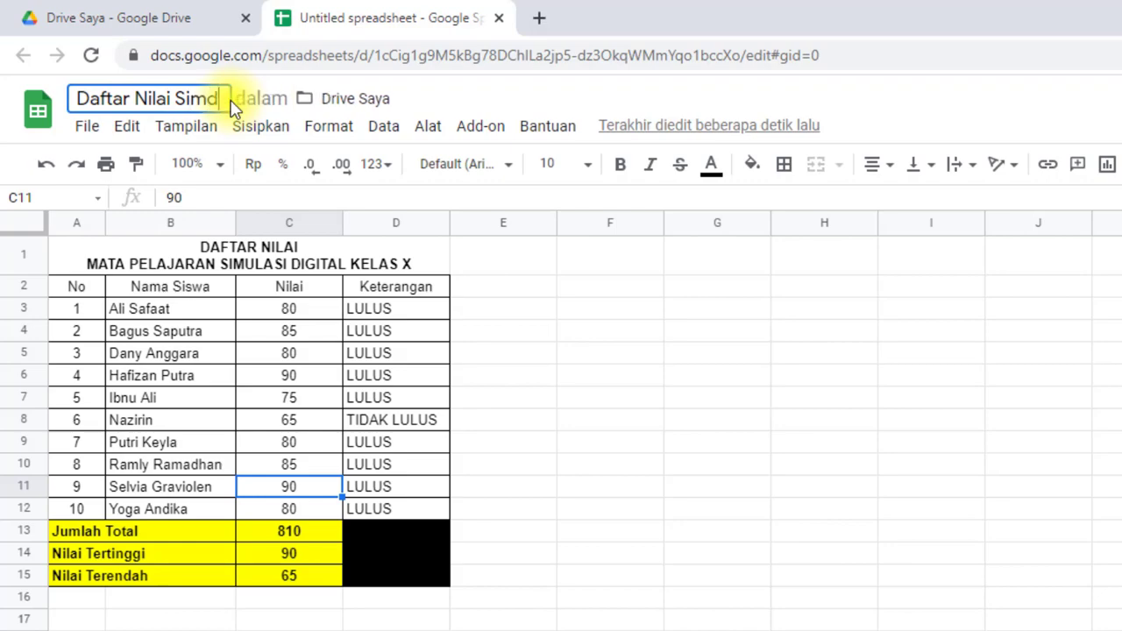
text(ig)
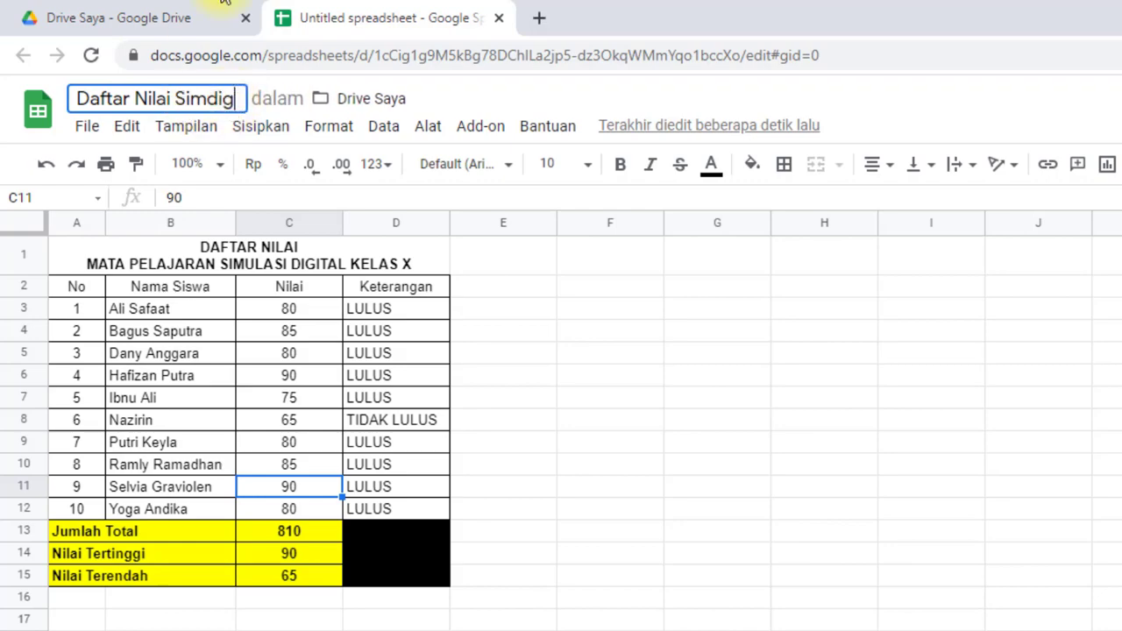
click(653, 484)
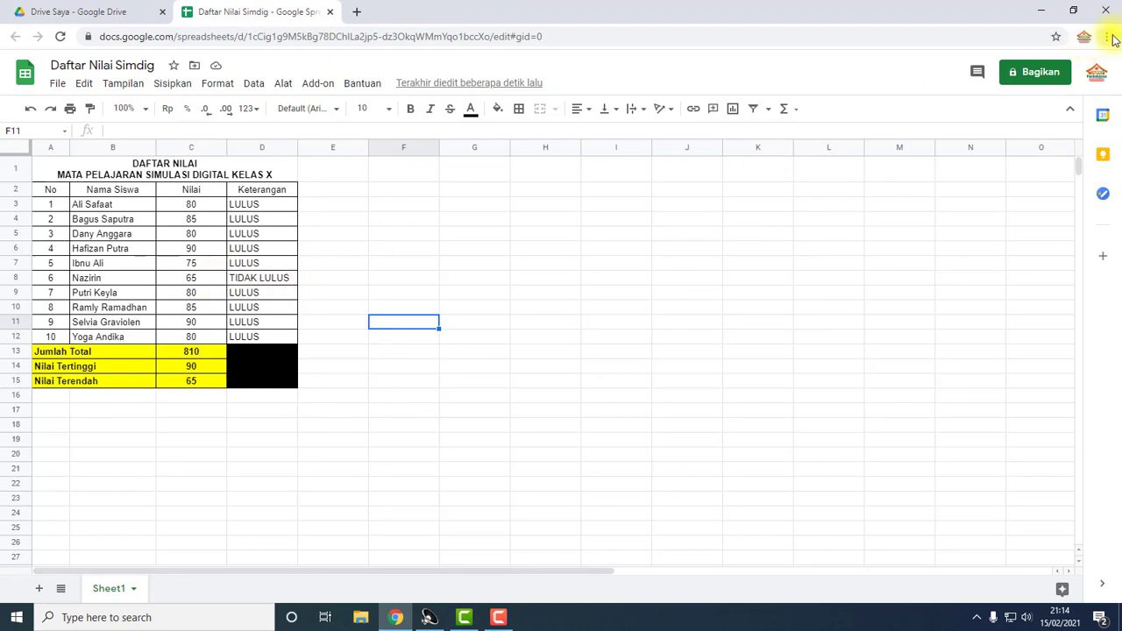
Step: Change the spreadsheet's general access to anyone who has the link
click(1032, 77)
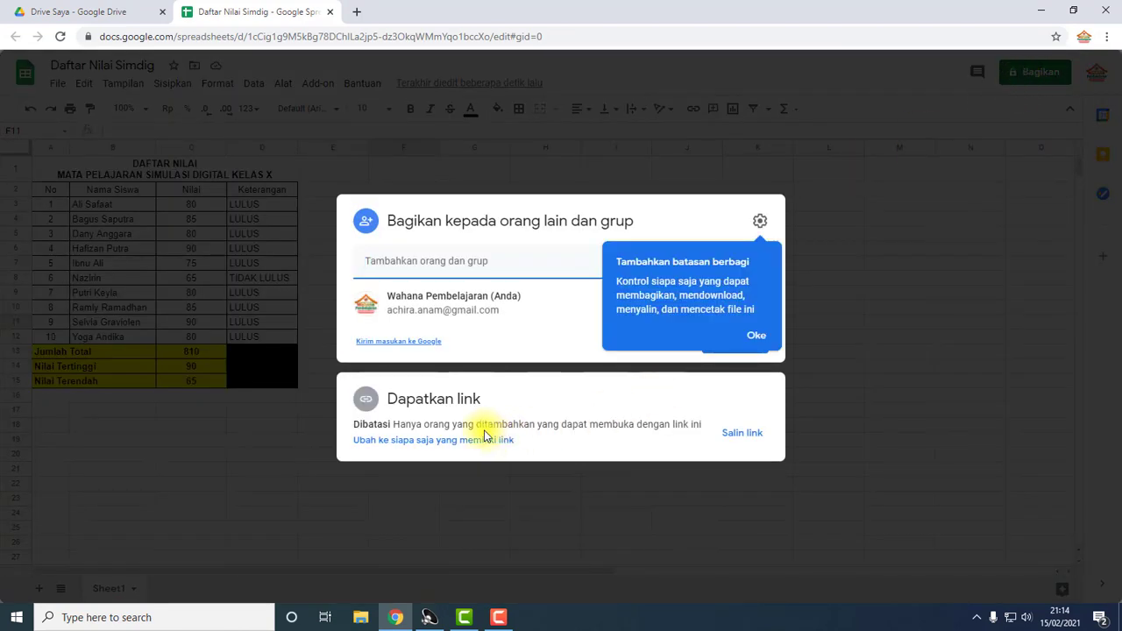
click(412, 442)
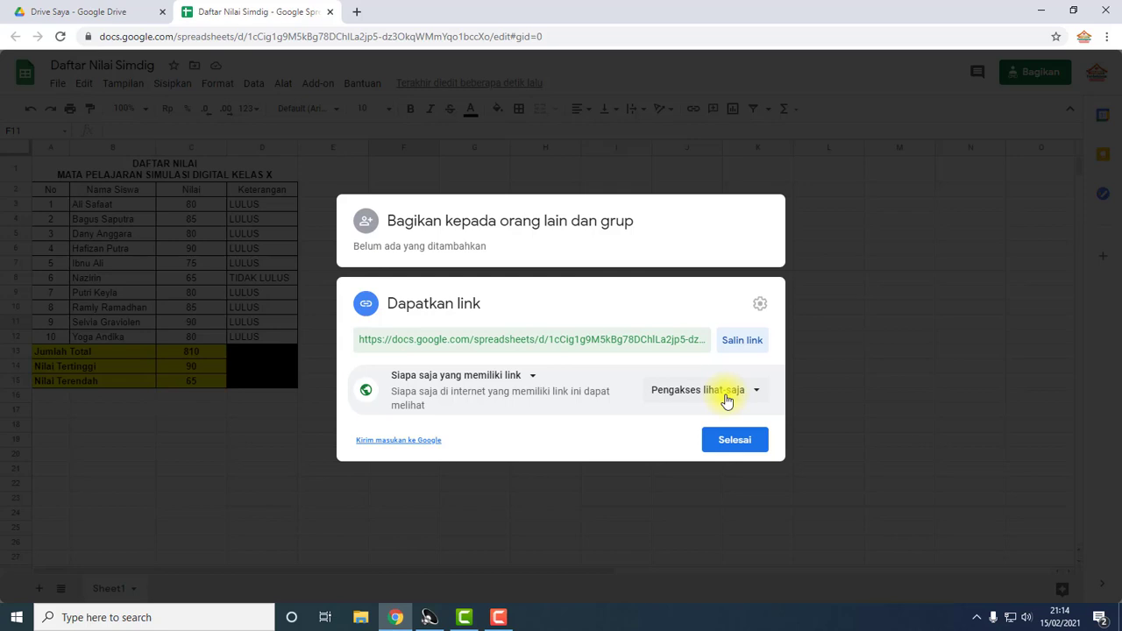
Step: Switch the link role to Editor, then back to Pengakses lihat-saja (view-only)
click(724, 402)
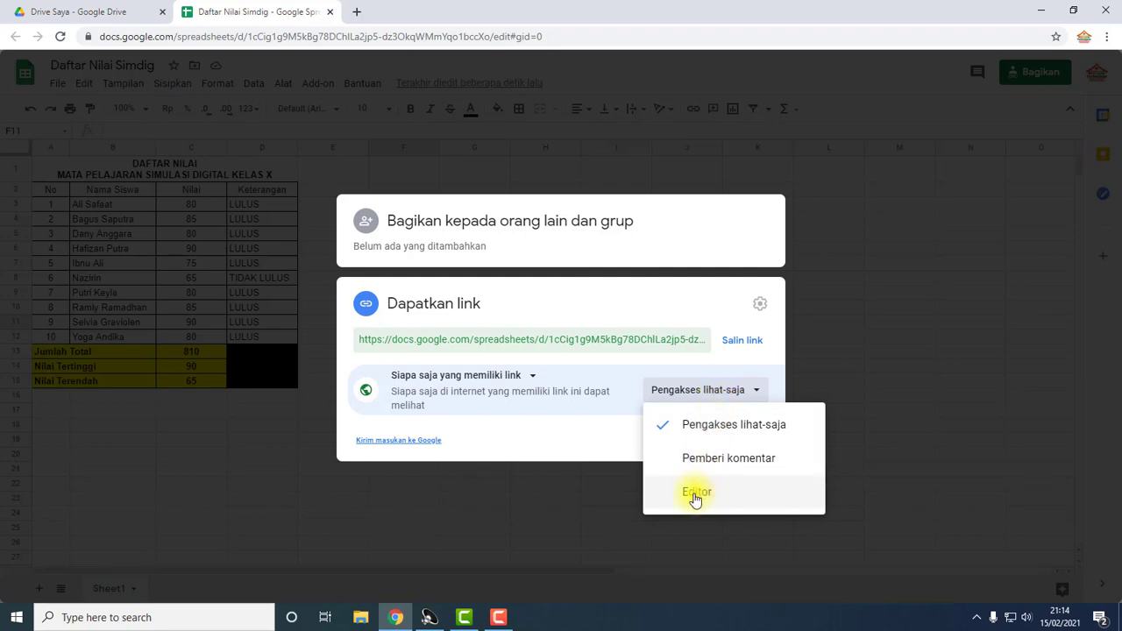
click(695, 495)
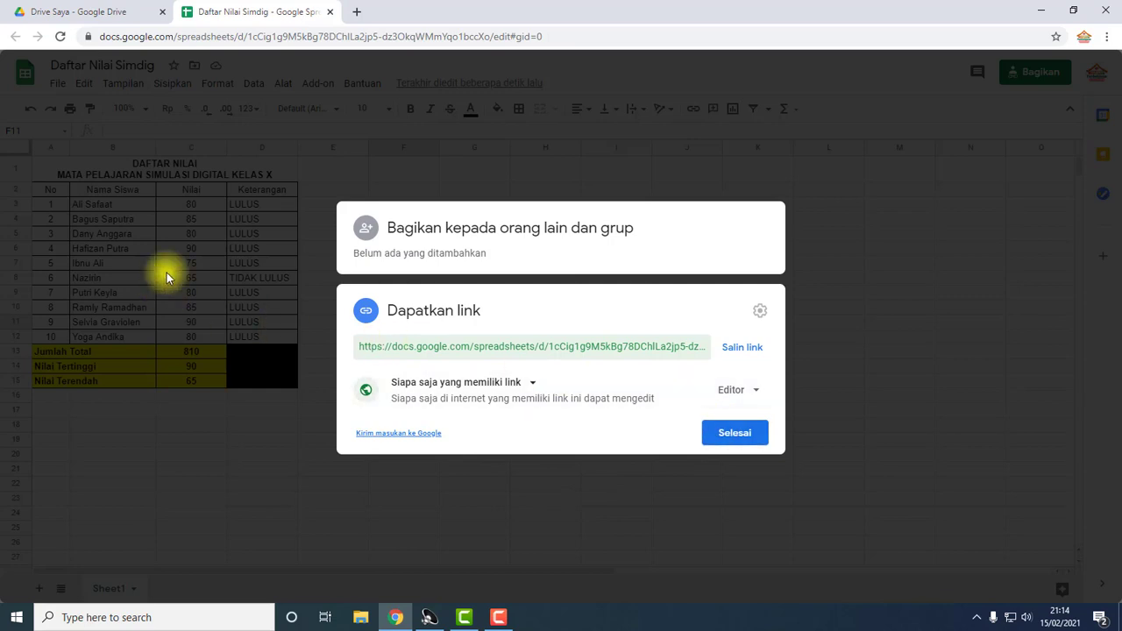
click(748, 395)
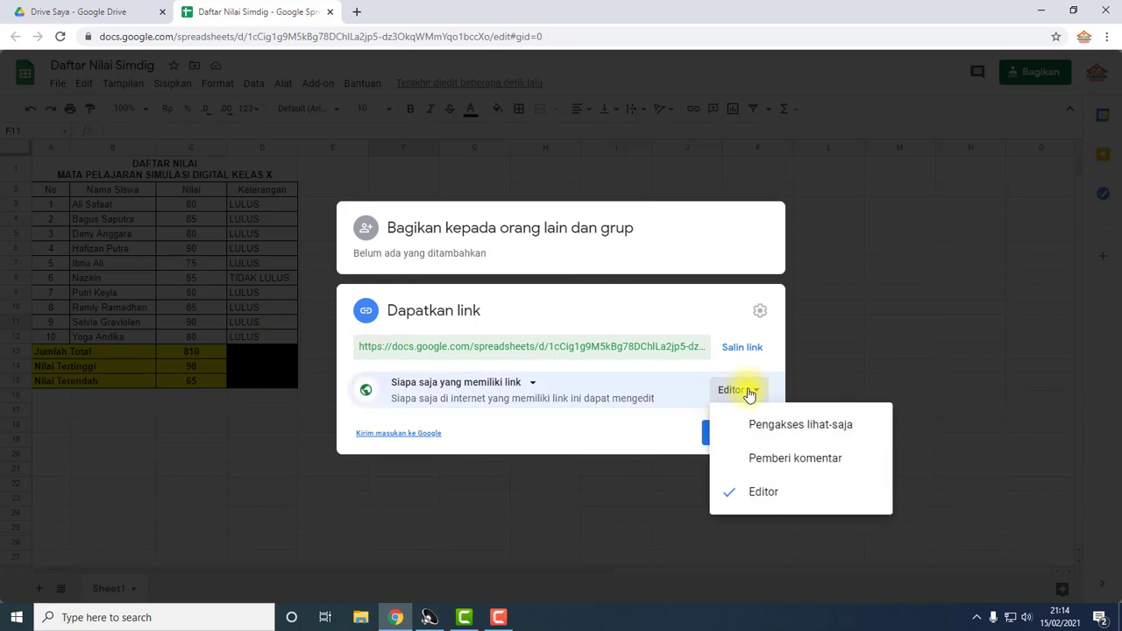
click(771, 428)
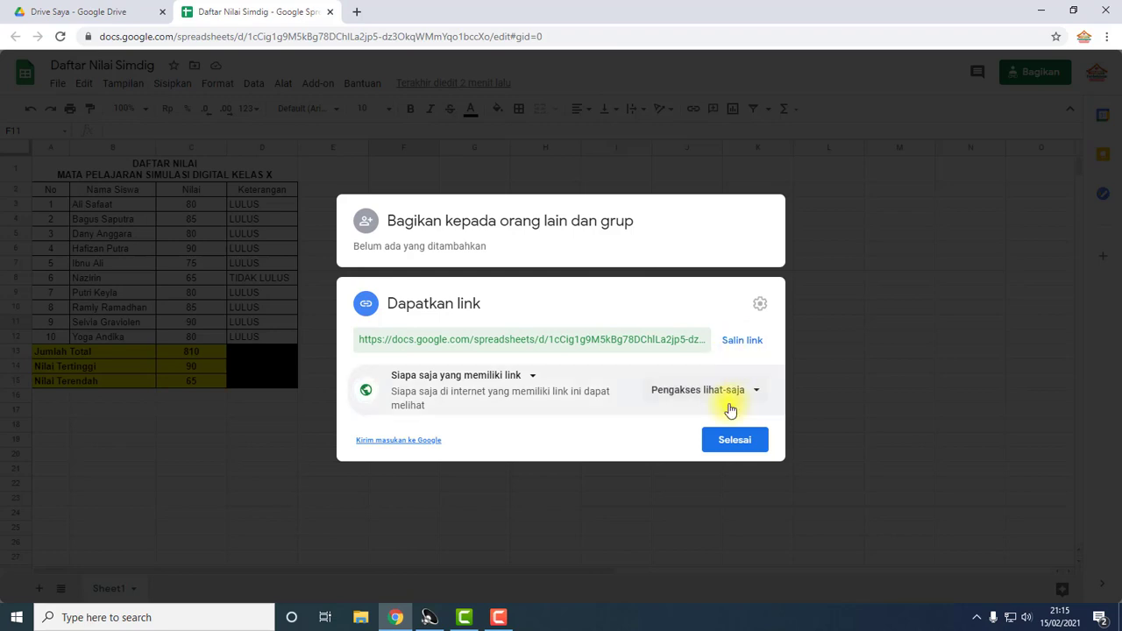
click(731, 442)
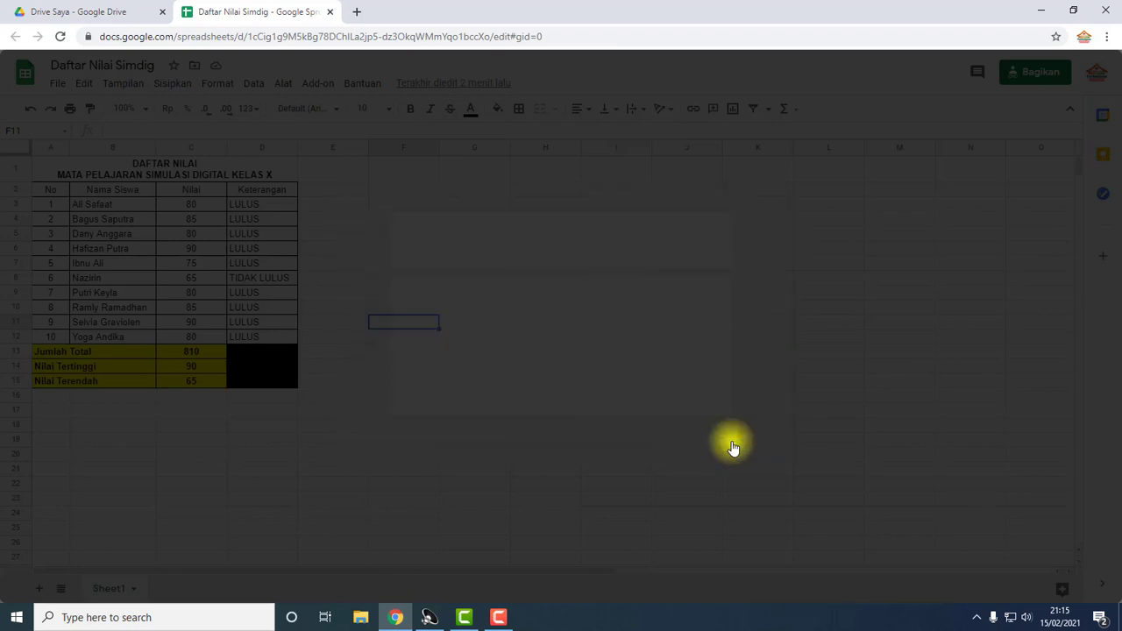